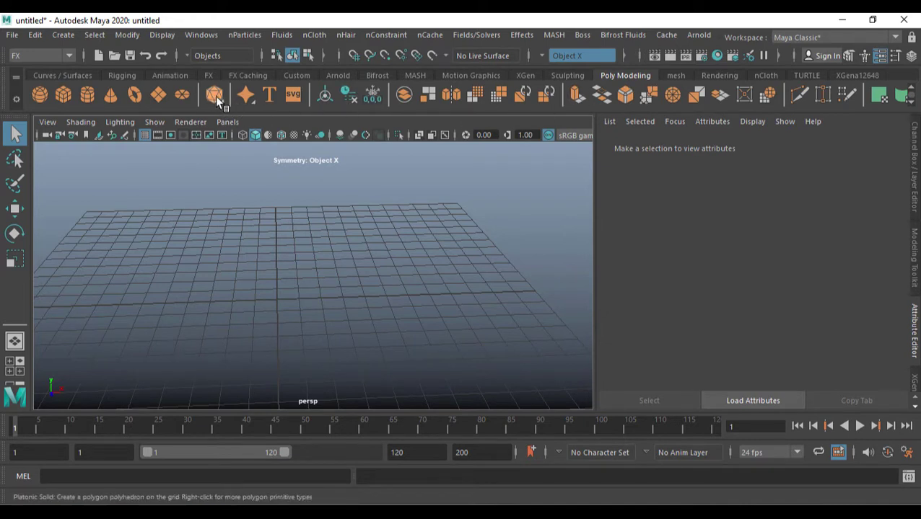
- Create a polygon platonic solid on the grid with 1 subdivision and a radius of 0.1
click(215, 96)
alt+drag(356, 322, 206, 228)
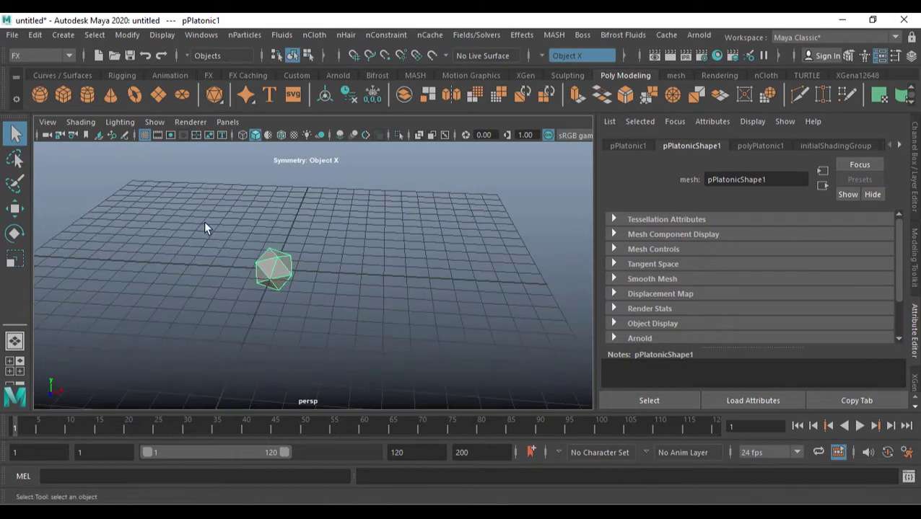
click(915, 181)
scroll(801, 287, down, 1)
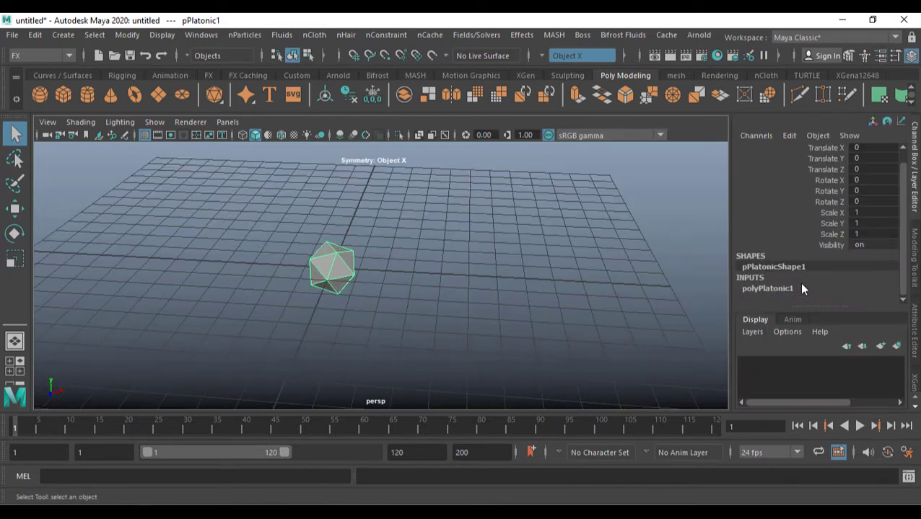
click(755, 289)
click(869, 267)
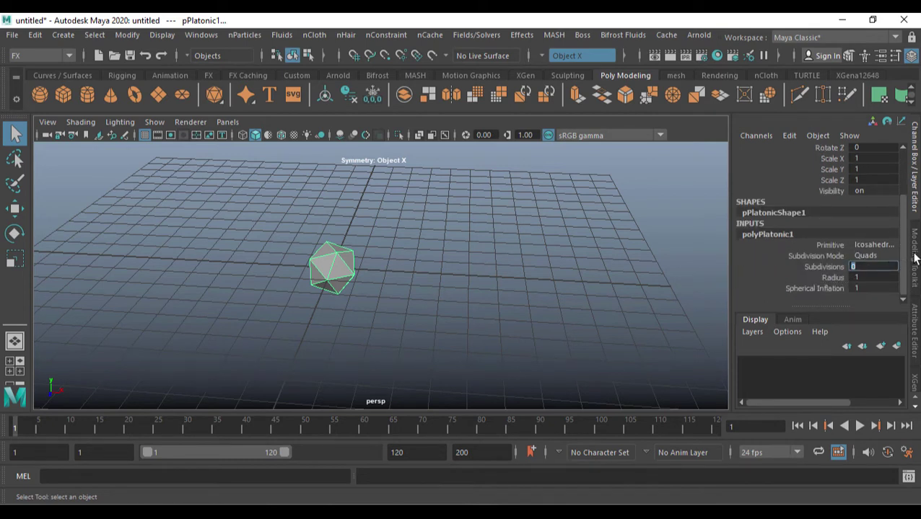
text(1)
key(Return)
key(Tab)
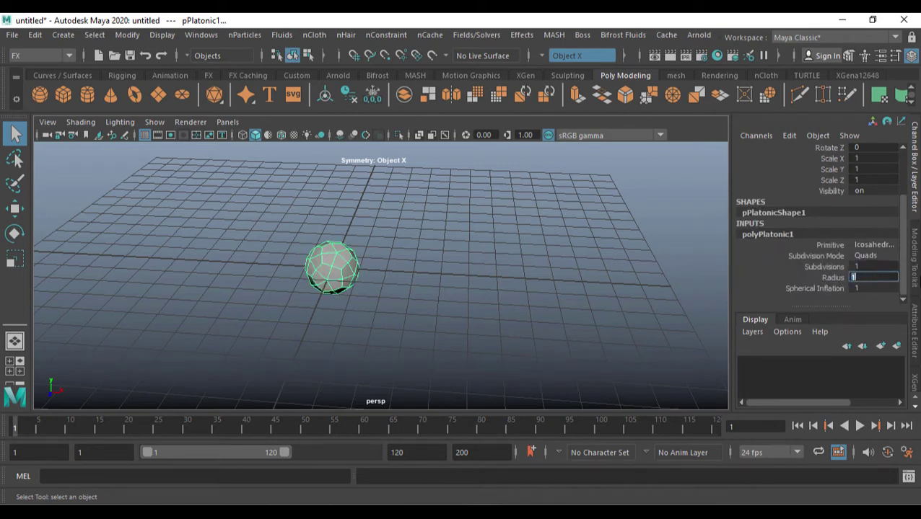
text(.1)
key(Return)
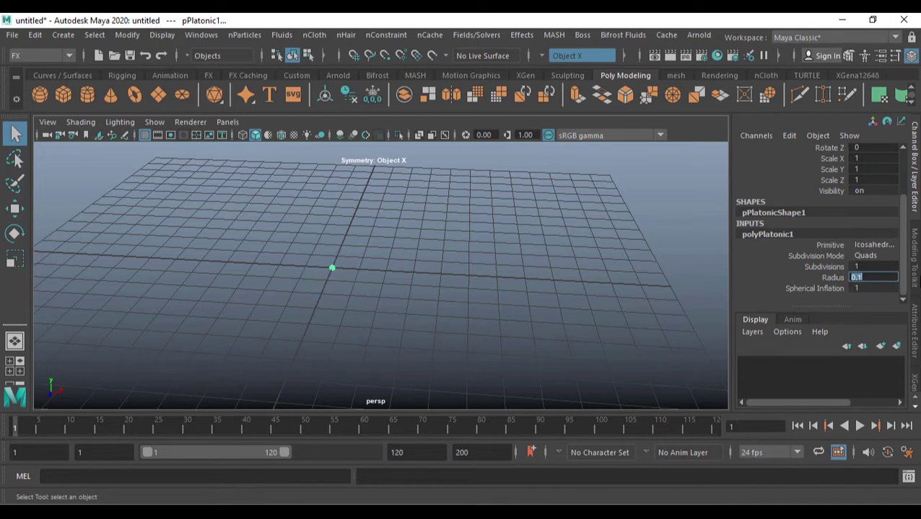
- Create a MASH network from the small platonic solid
alt+drag(373, 241, 359, 283)
key(w)
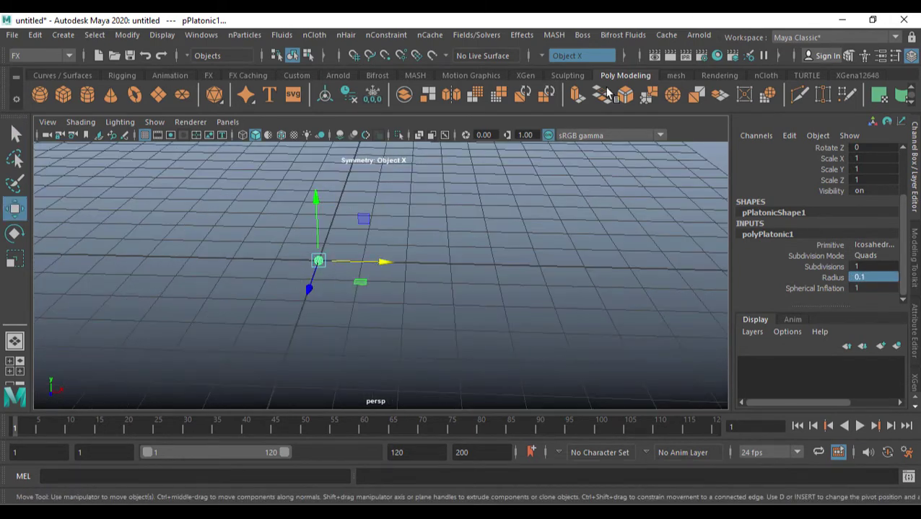
click(554, 34)
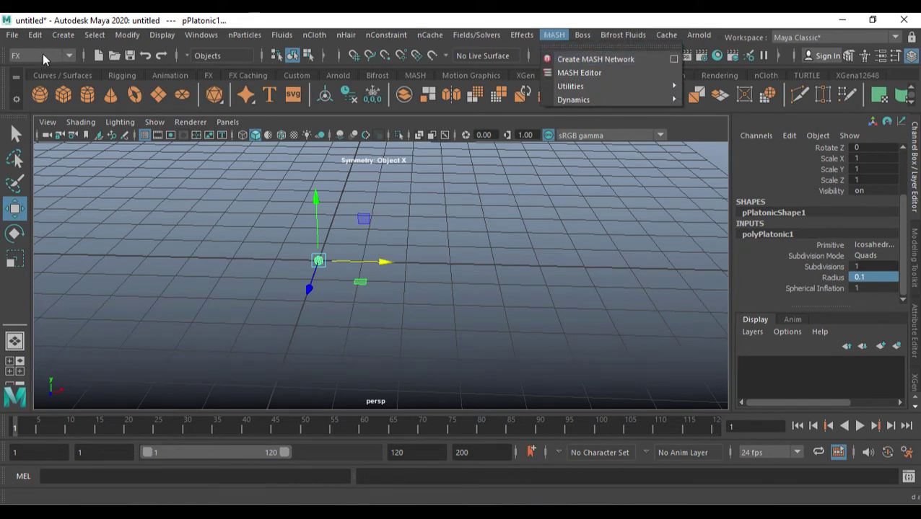
click(582, 65)
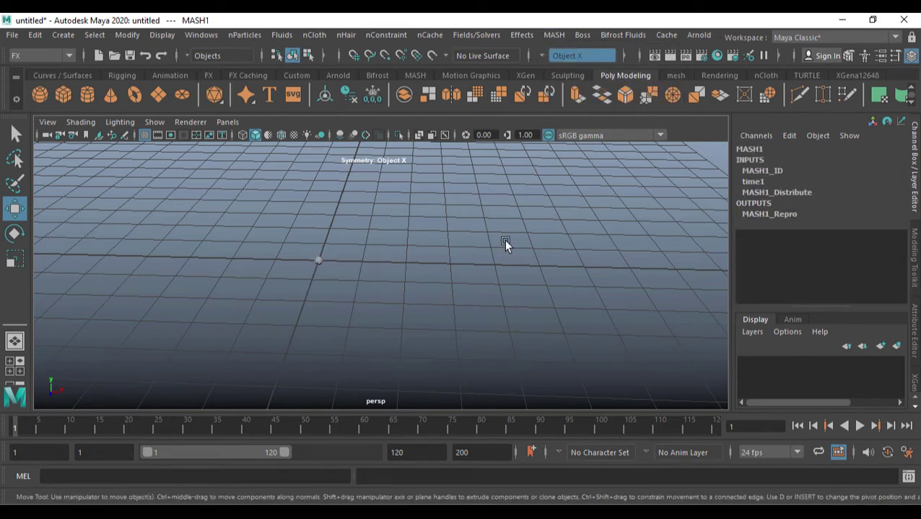
- Select the MASH repro mesh and set its Distribute node to the Grid distribution type with Center Distribution enabled
alt+drag(424, 243, 409, 220)
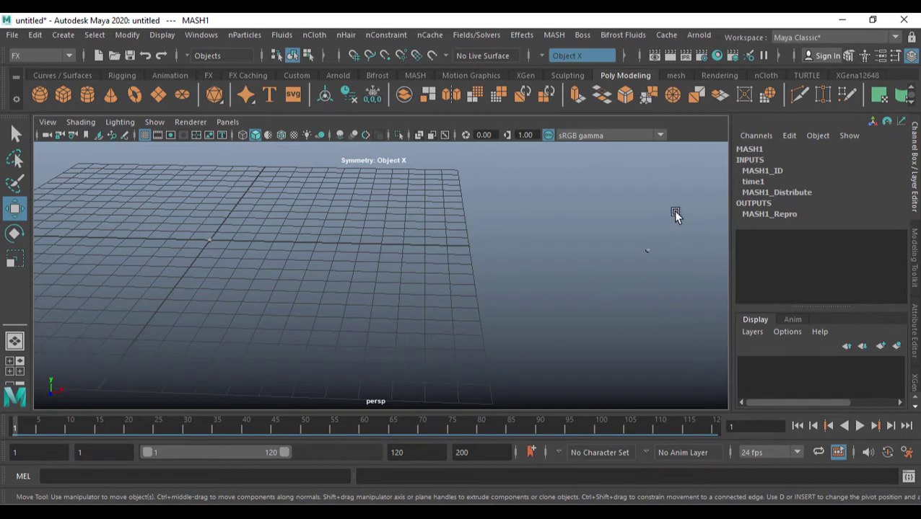
drag(615, 217, 665, 283)
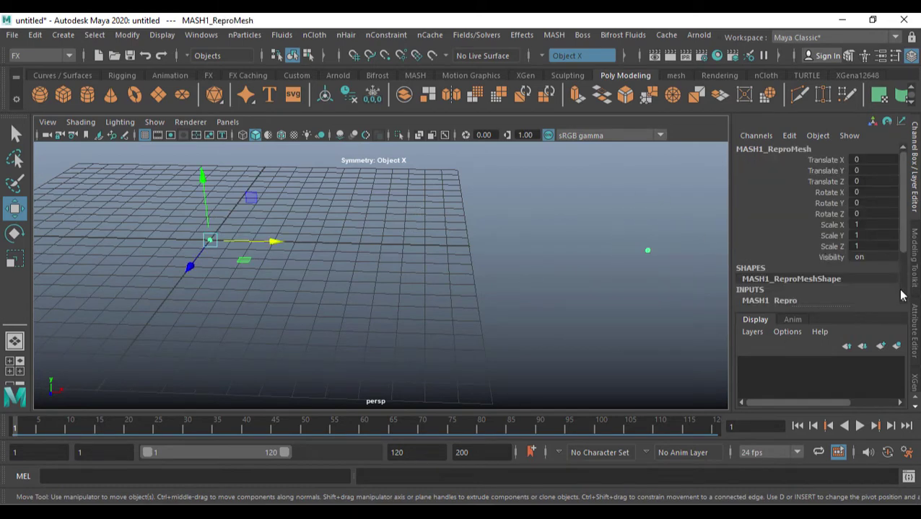
click(915, 335)
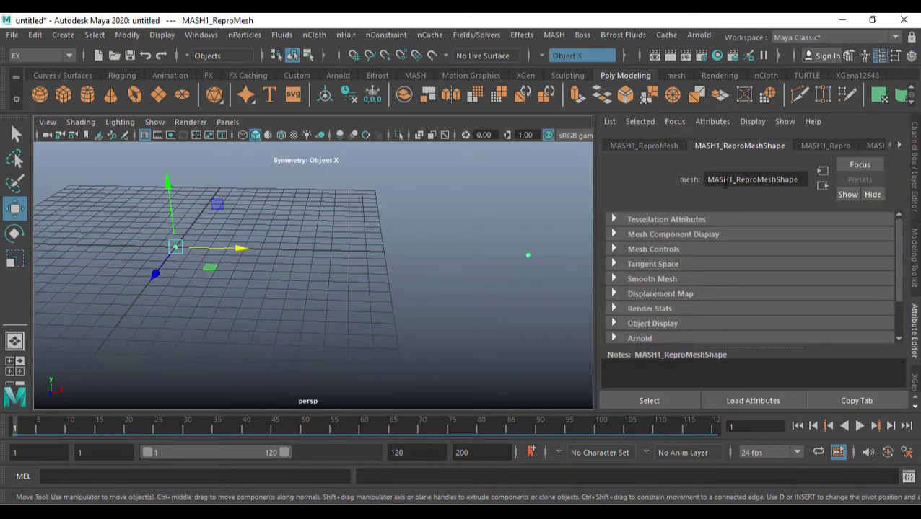
click(875, 145)
click(790, 145)
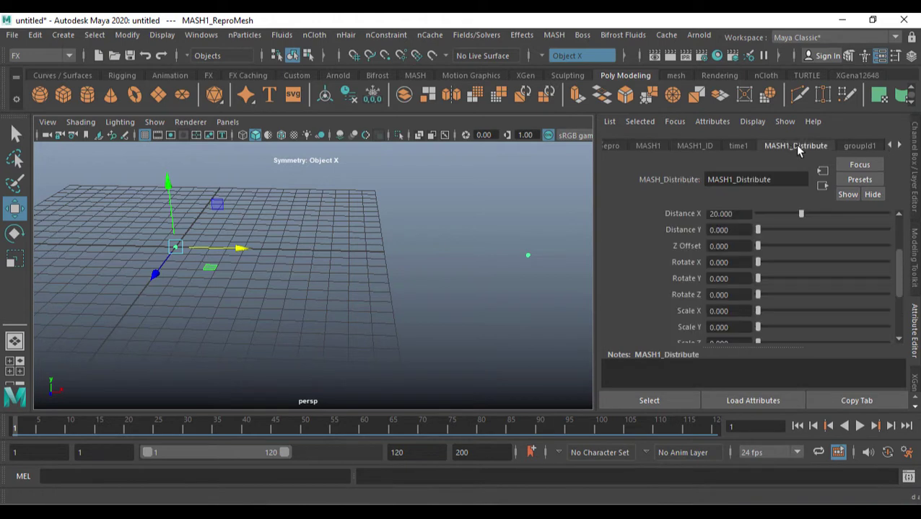
click(899, 147)
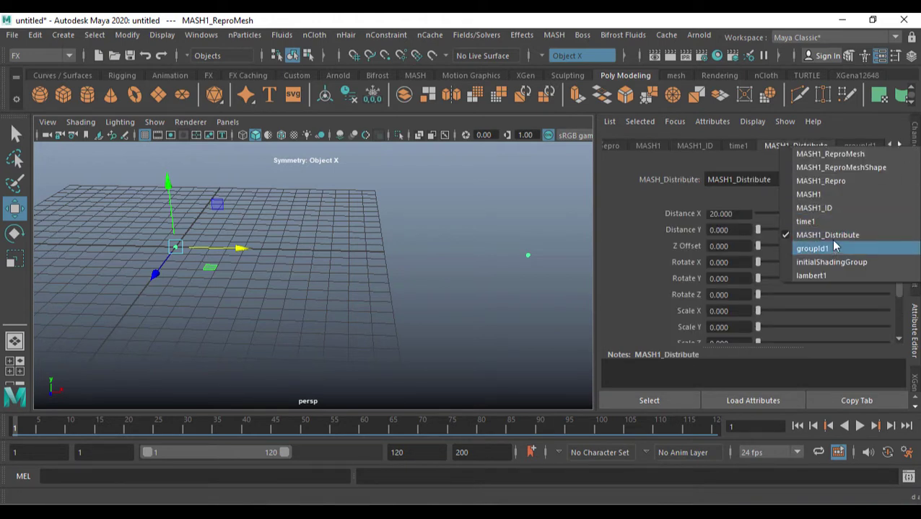
click(590, 204)
scroll(669, 245, up, 3)
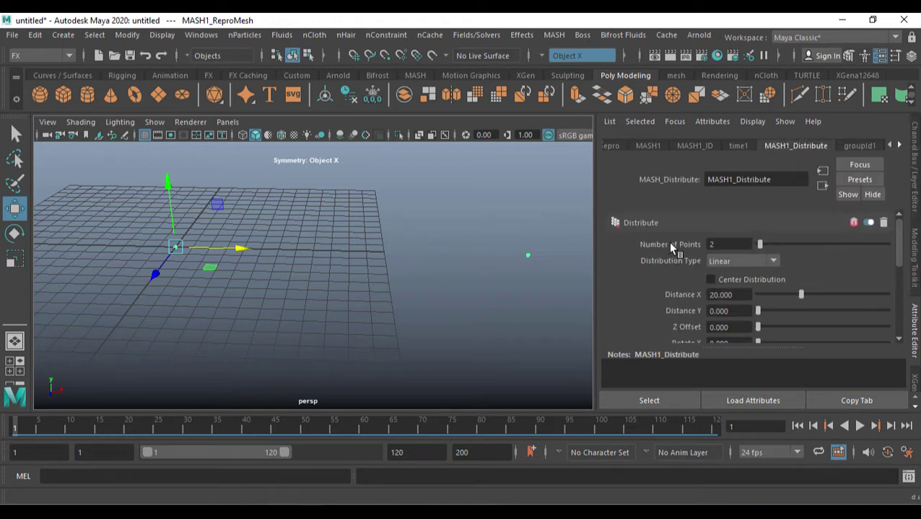
click(742, 260)
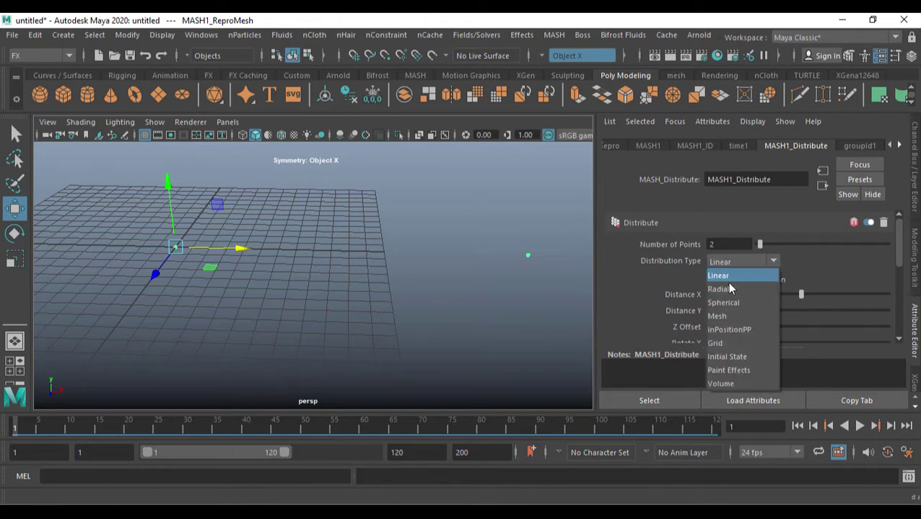
click(723, 345)
alt+middle_drag(282, 268, 425, 251)
scroll(347, 267, up, 3)
click(741, 280)
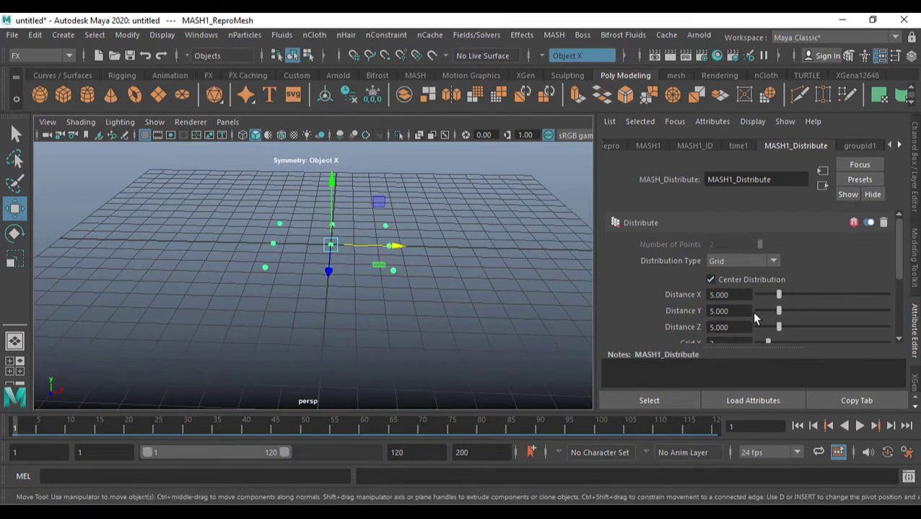
- Set the MASH distribution's Grid X, Grid Y and Grid Z counts to 5 each
scroll(765, 323, down, 2)
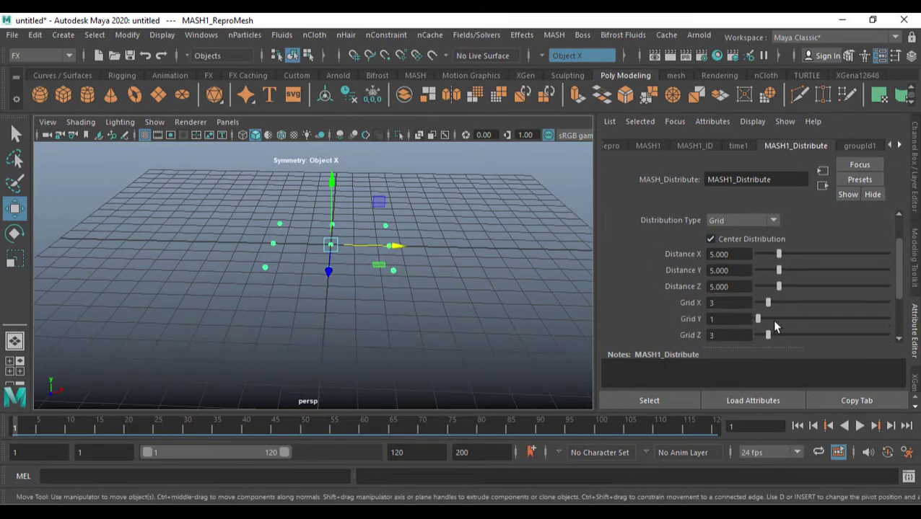
double_click(737, 304)
text(5)
key(Tab)
text(5)
key(Tab)
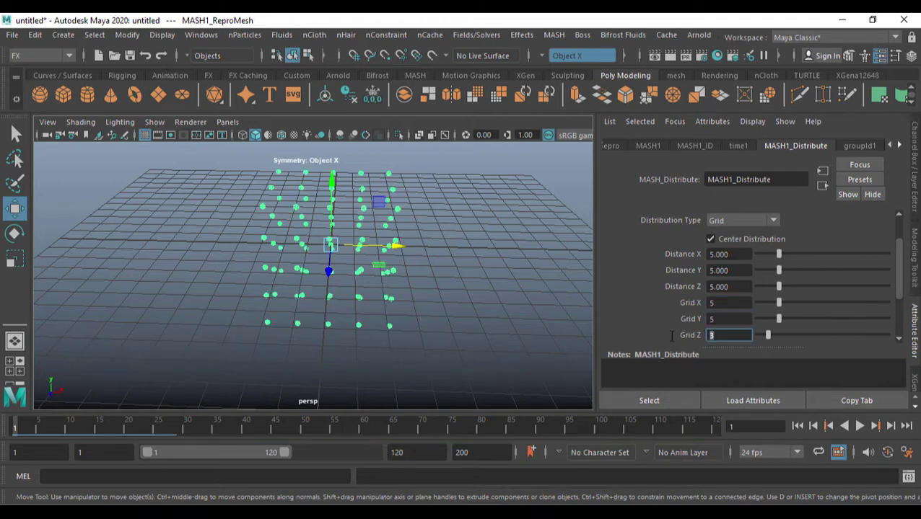
text(5)
- Hide the perspective view's ground grid to see the cube of points clearly
alt+drag(513, 323, 362, 245)
click(144, 135)
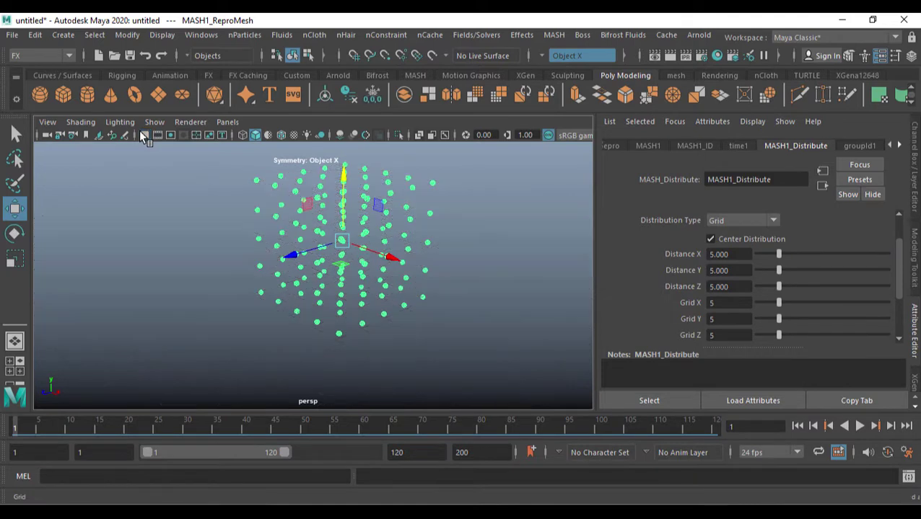
alt+drag(386, 308, 419, 294)
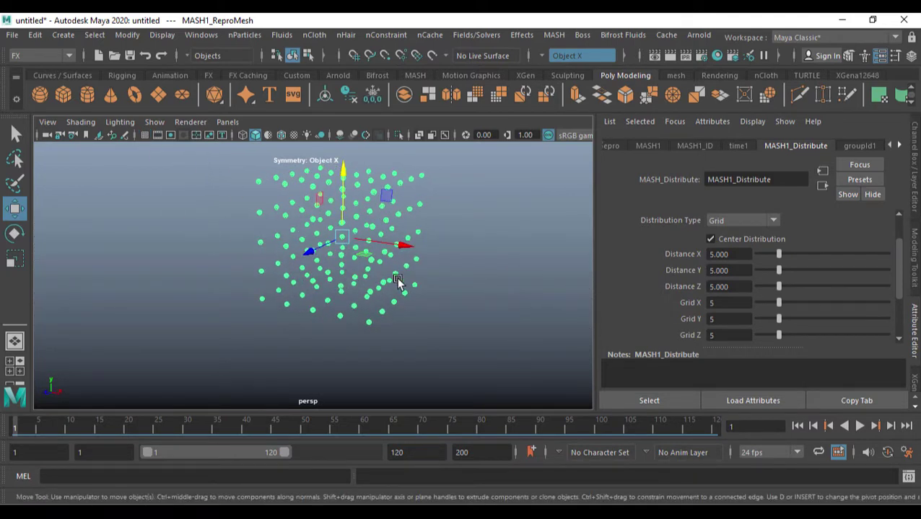
alt+drag(474, 272, 493, 273)
- Assign a new Arnold aiStandardSurface material to the MASH repro mesh
click(359, 211)
click(370, 206)
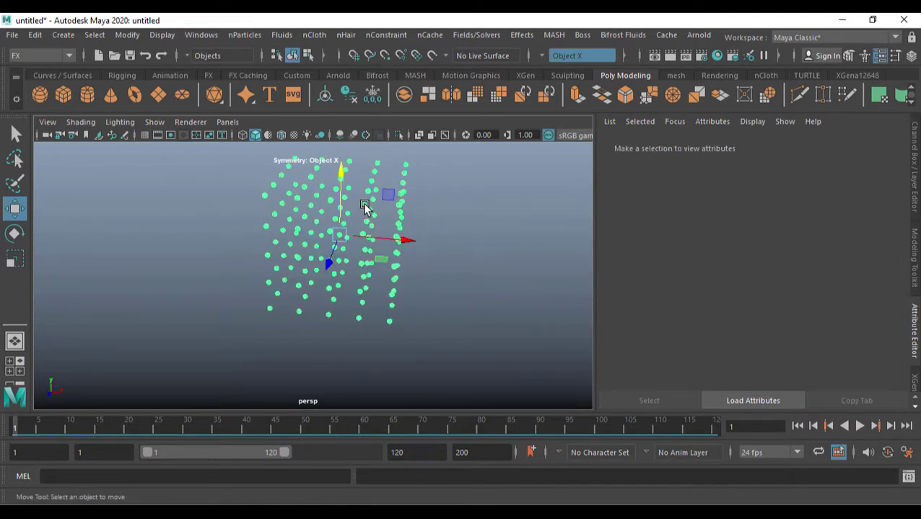
right_drag(363, 216, 371, 447)
click(308, 204)
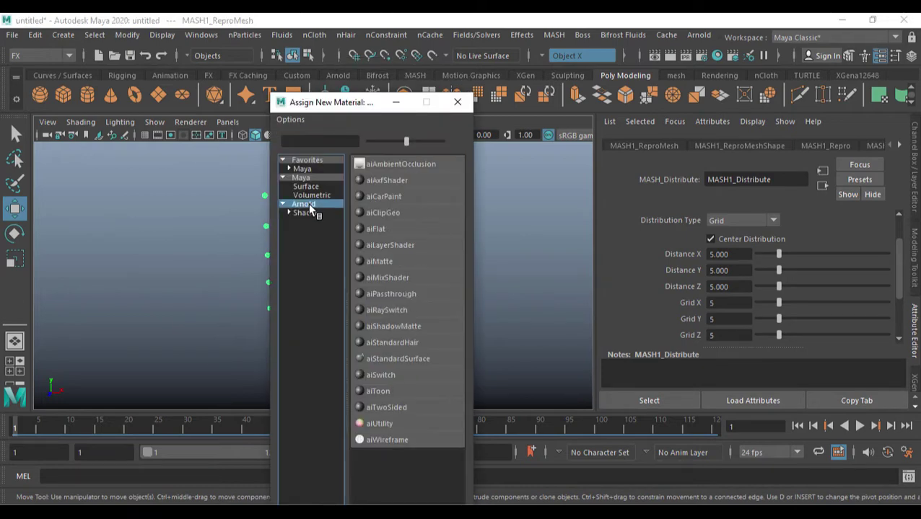
click(394, 359)
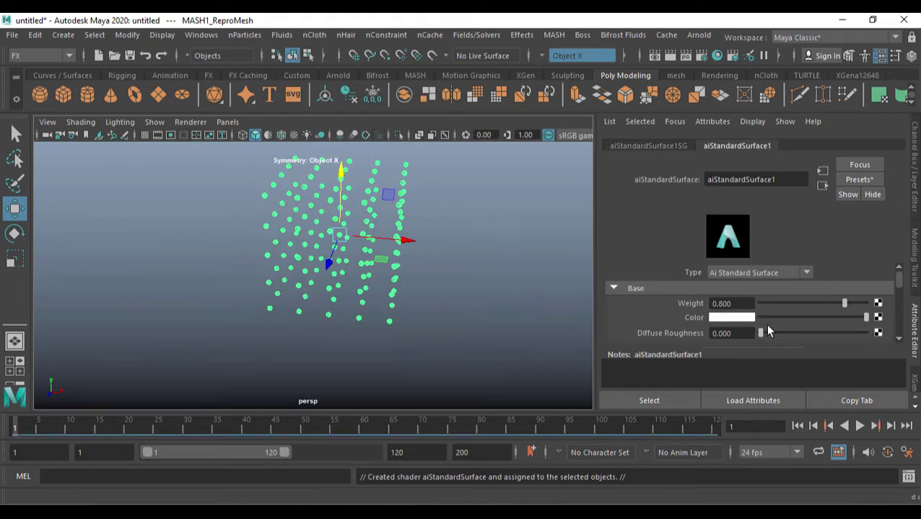
- Set the material's base color to the dark blue in the color history (H 219.23, S 1.000, V 0.317)
click(733, 317)
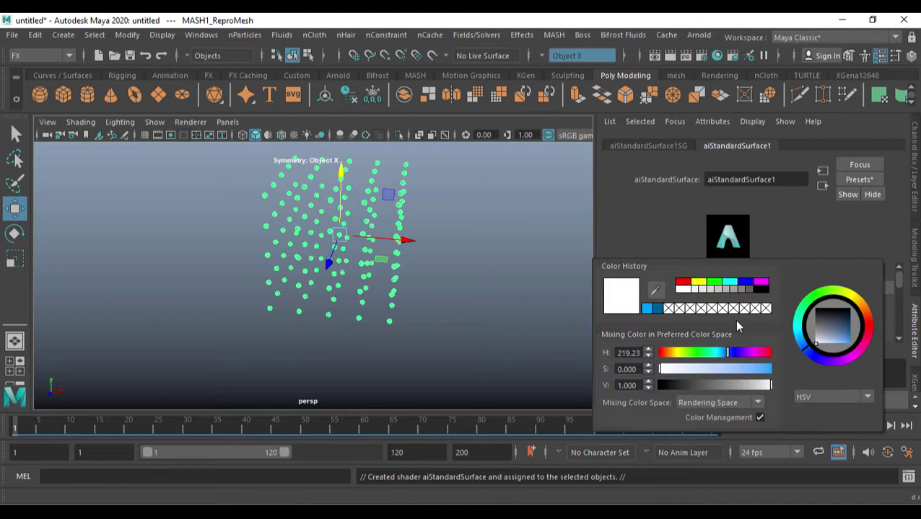
click(657, 309)
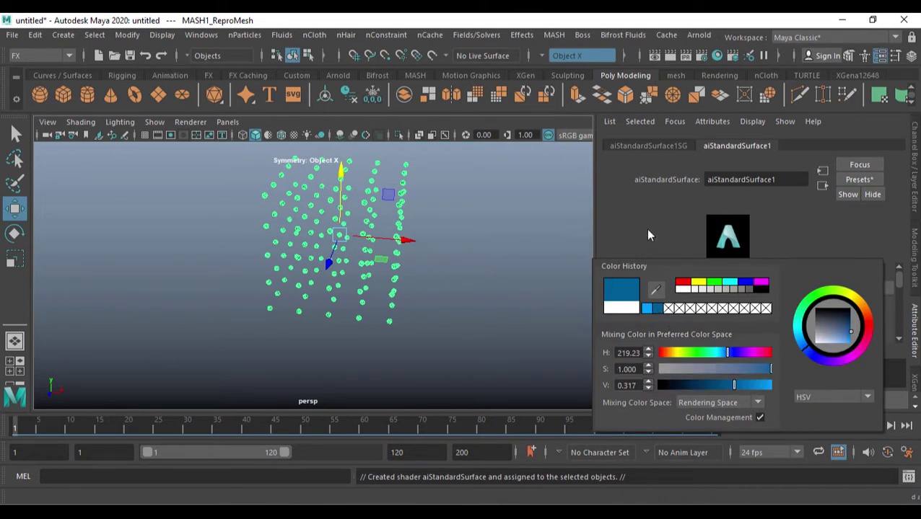
click(440, 282)
alt+drag(438, 293, 426, 276)
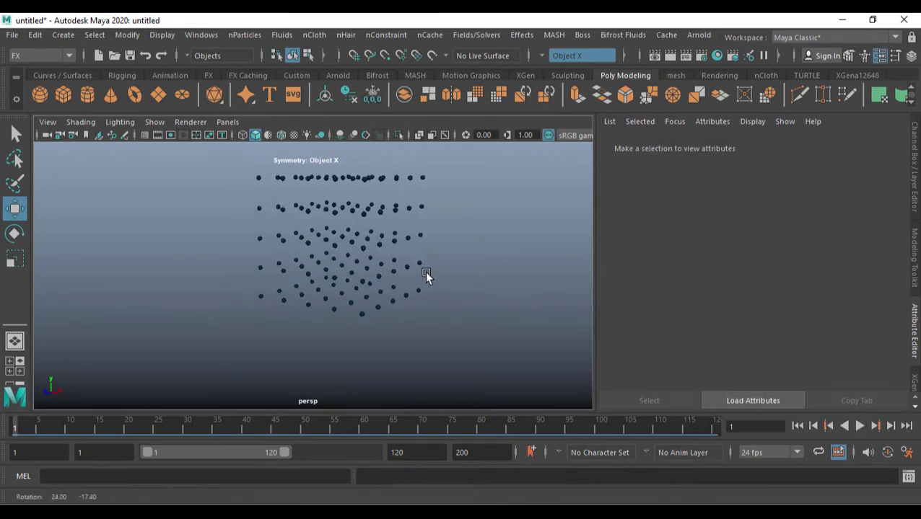
- Add a Signal node to the MASH1 network of the repro mesh and briefly play the animation
click(338, 217)
alt+drag(367, 255, 432, 283)
click(696, 145)
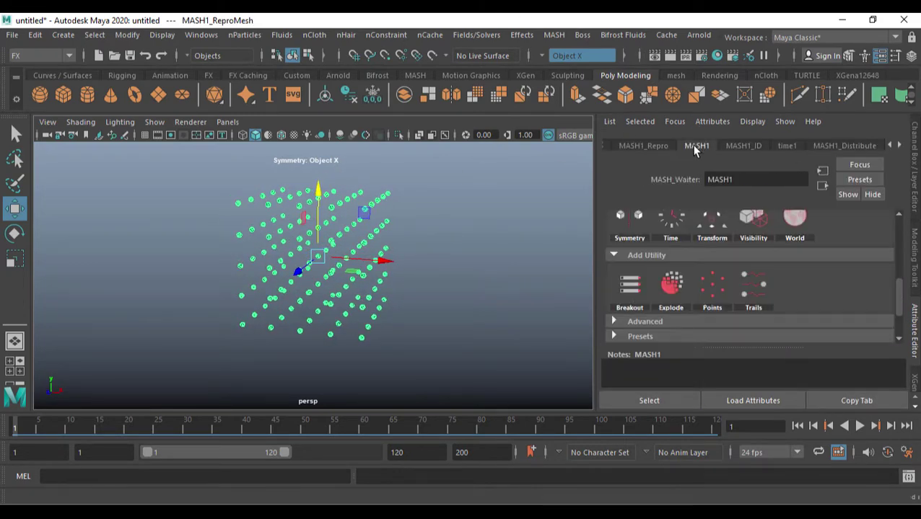
scroll(740, 271, up, 3)
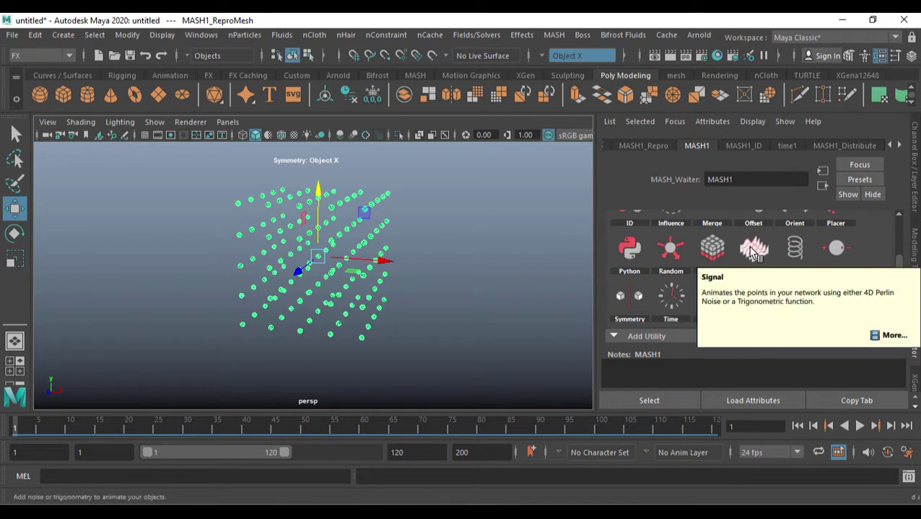
right_click(752, 253)
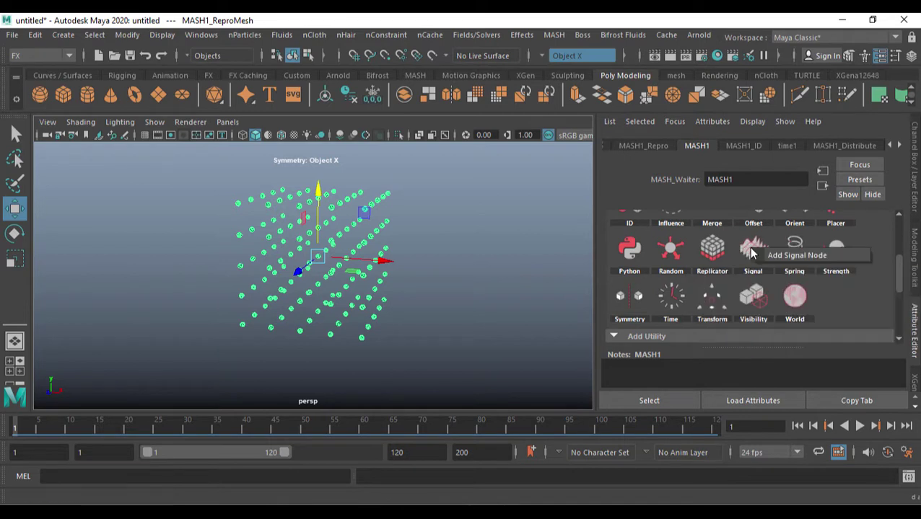
click(787, 261)
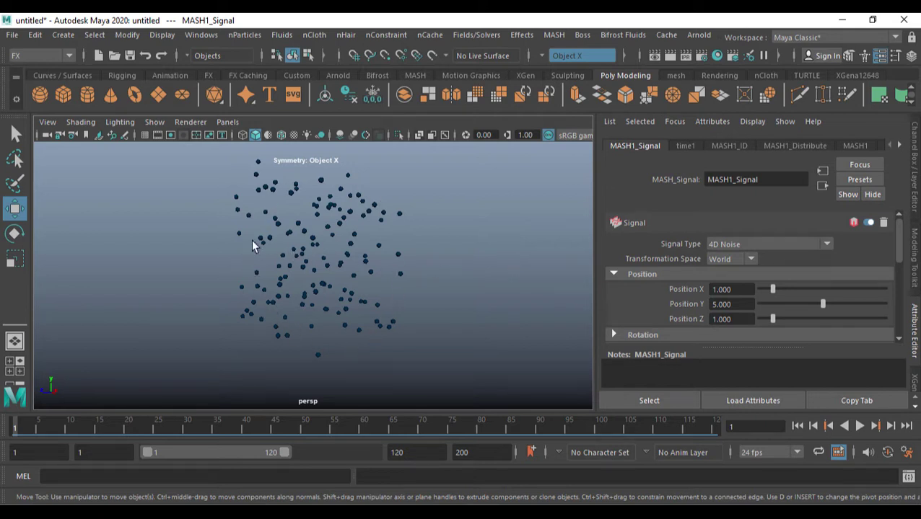
click(859, 426)
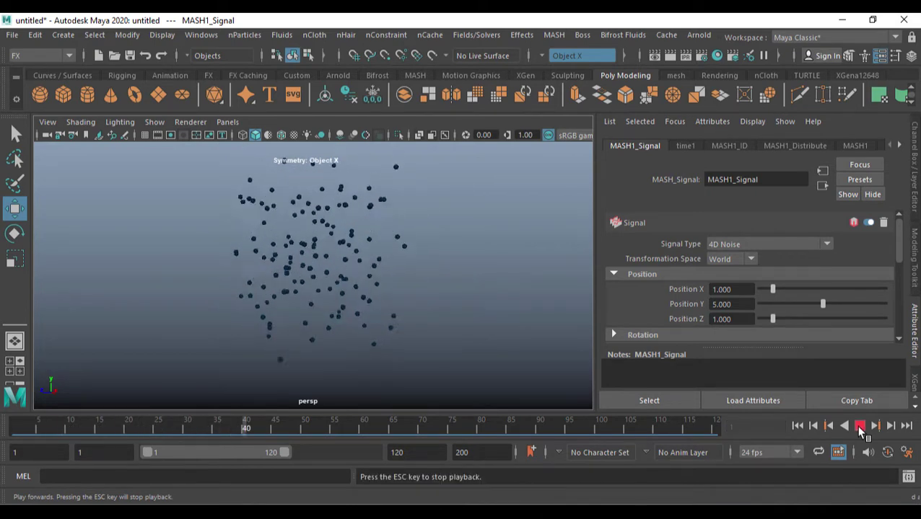
click(860, 426)
- Switch the Signal node's type to Trigonometry and lower its Position Y to about 1.3
click(772, 244)
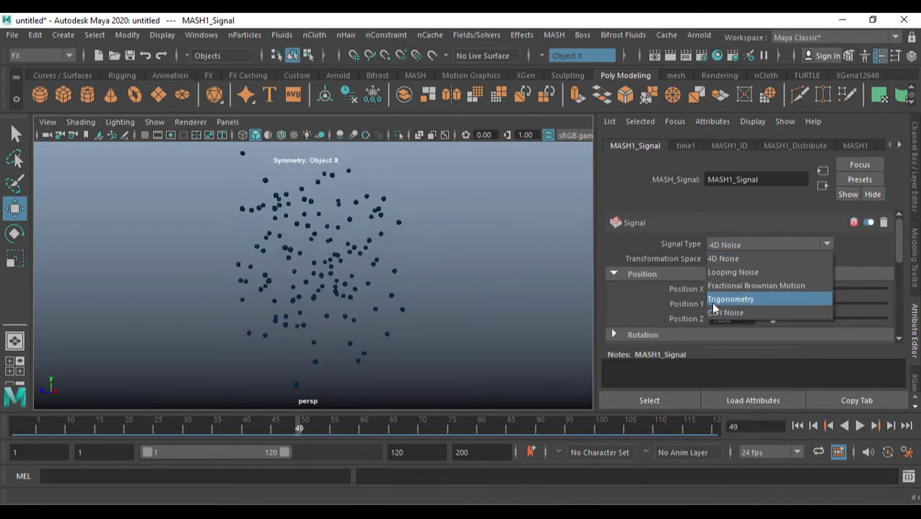
click(730, 299)
alt+drag(395, 288, 372, 284)
drag(822, 306, 777, 314)
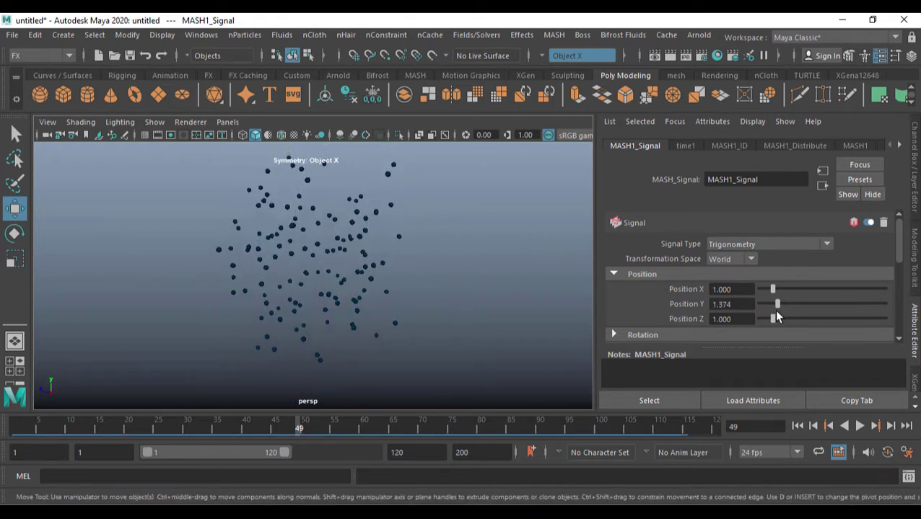
- Set the Signal node's transformation space to Local and play the animation
click(734, 257)
click(727, 286)
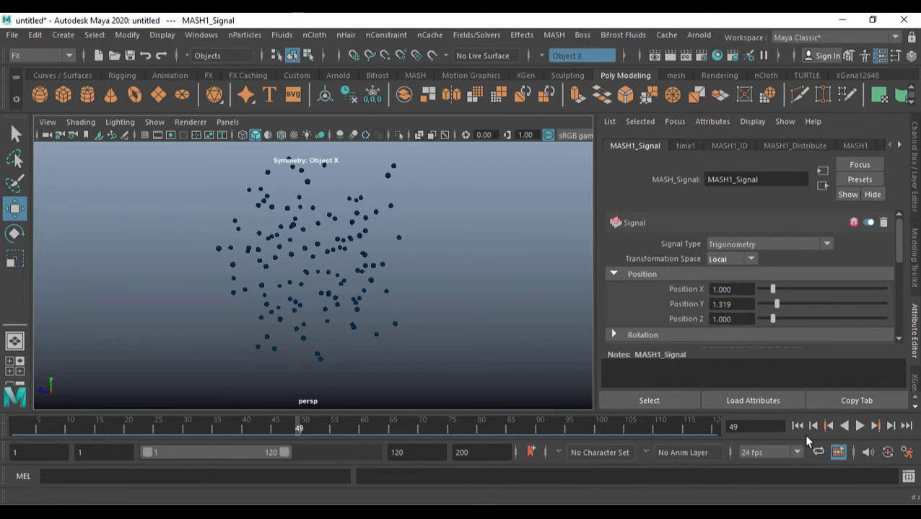
click(859, 425)
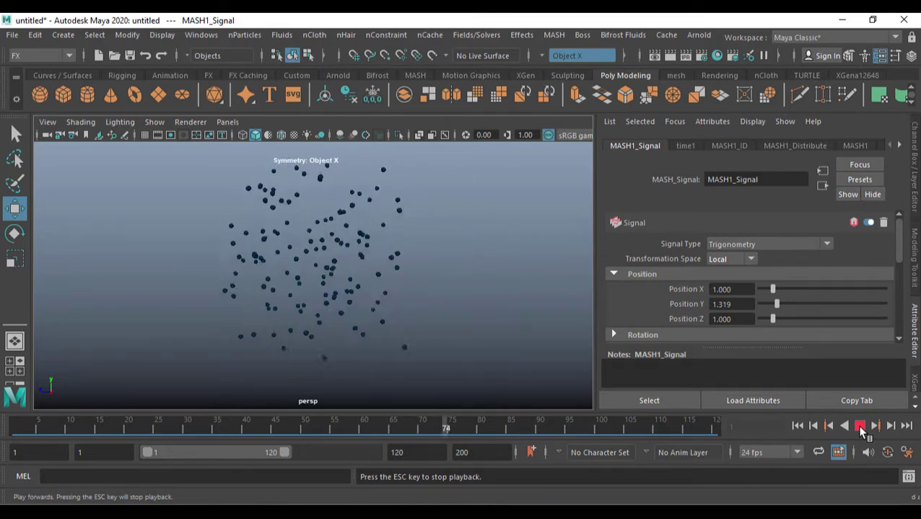
- Stop the playback and add a Trails utility to the MASH1 network of the repro mesh
click(859, 425)
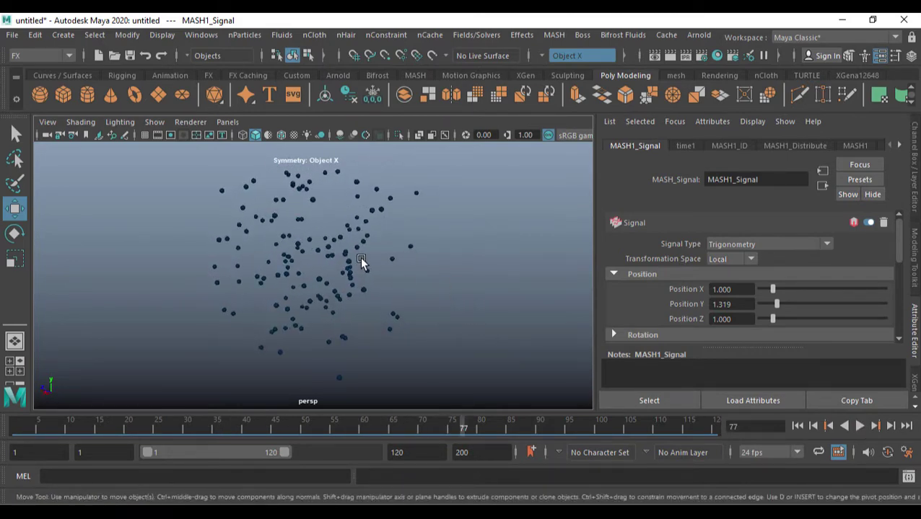
click(350, 276)
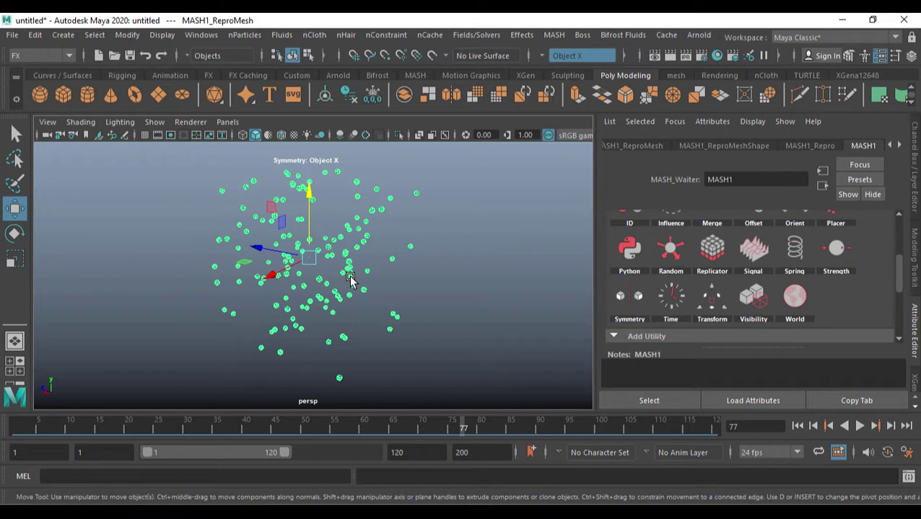
scroll(840, 298, down, 3)
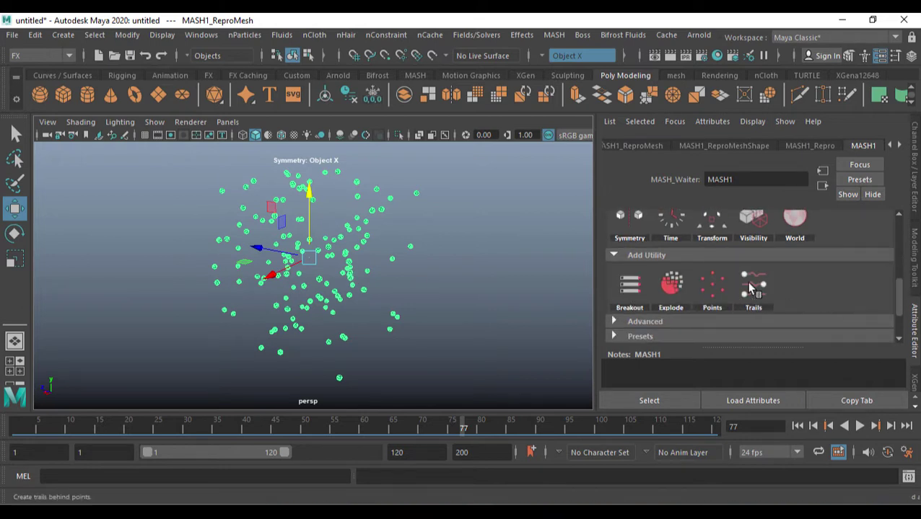
click(783, 293)
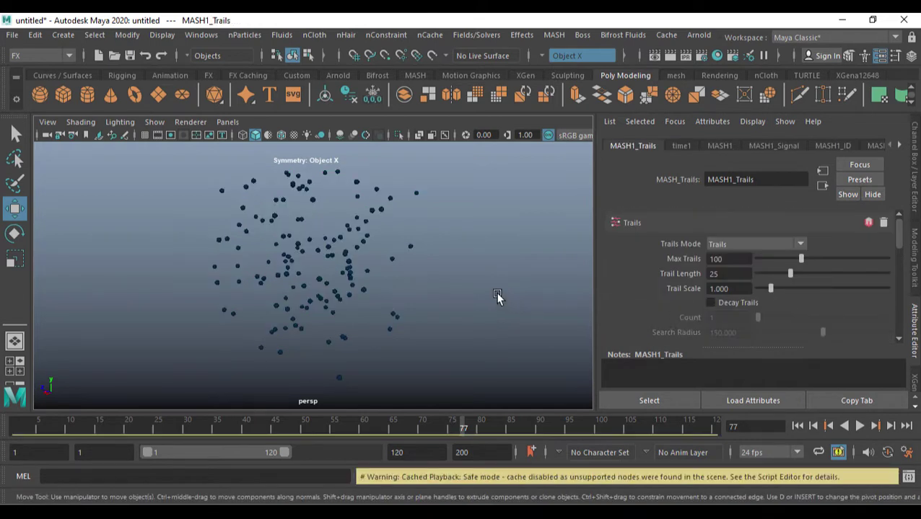
alt+drag(497, 298, 484, 280)
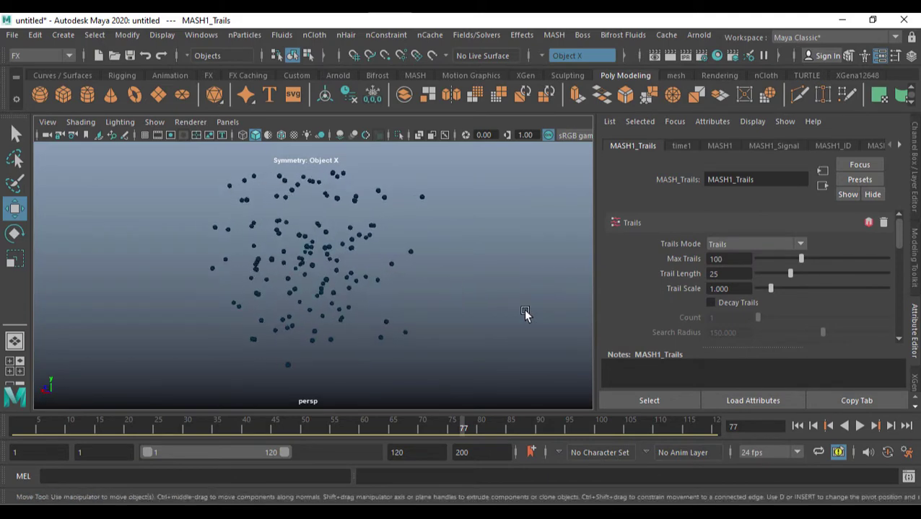
- Play the animation from the first frame, raise the Trails node's Max Trails to 142, and stop the playback
click(806, 427)
click(859, 426)
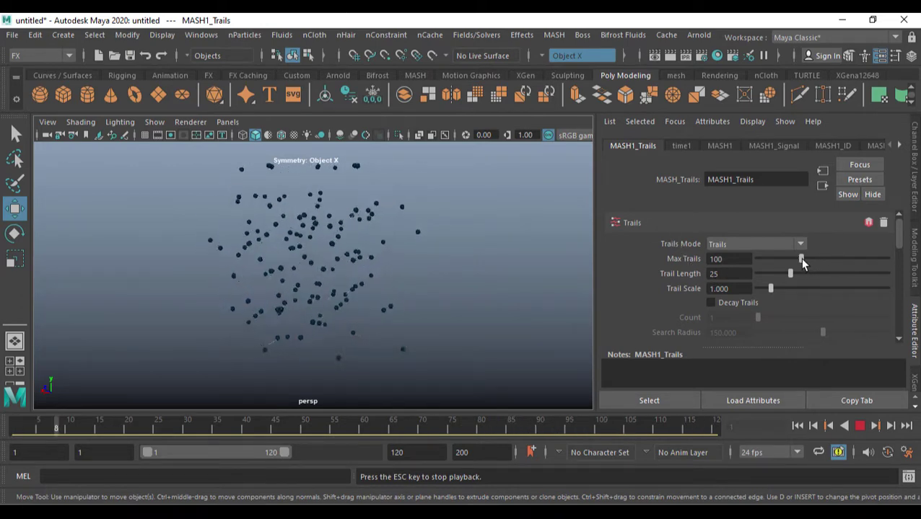
drag(801, 260, 818, 261)
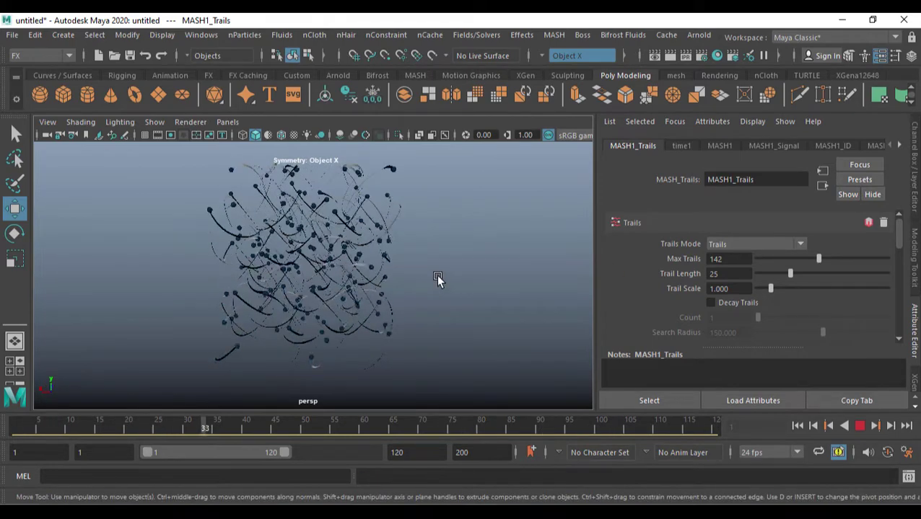
click(860, 426)
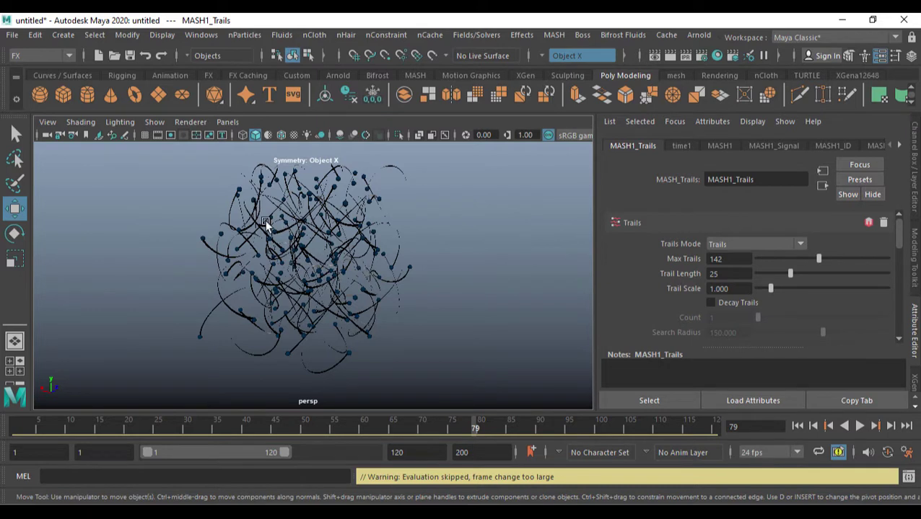
- Enable Two Sided Lighting in the perspective view and briefly play the animation
click(119, 122)
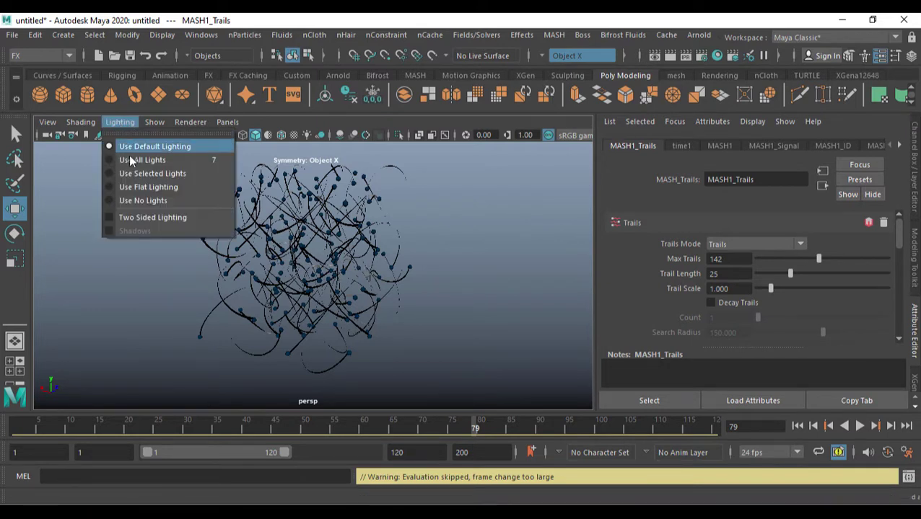
click(132, 217)
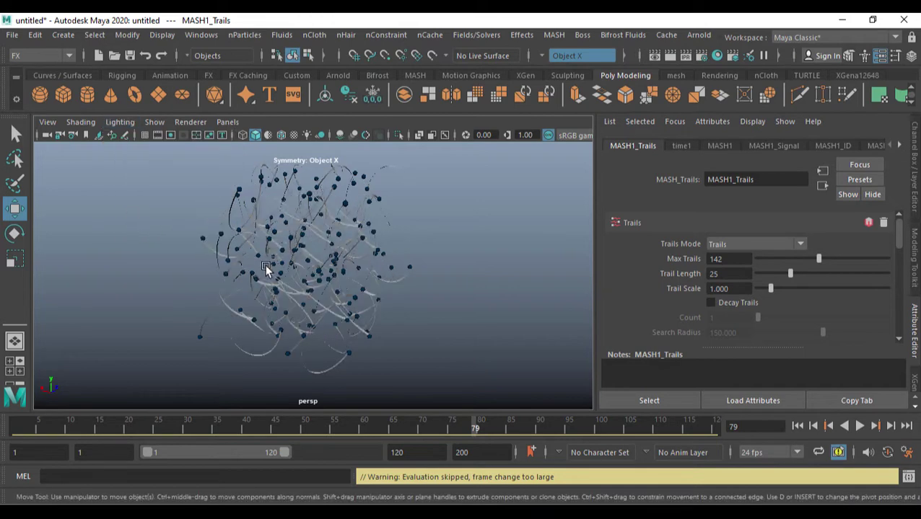
alt+drag(265, 265, 290, 263)
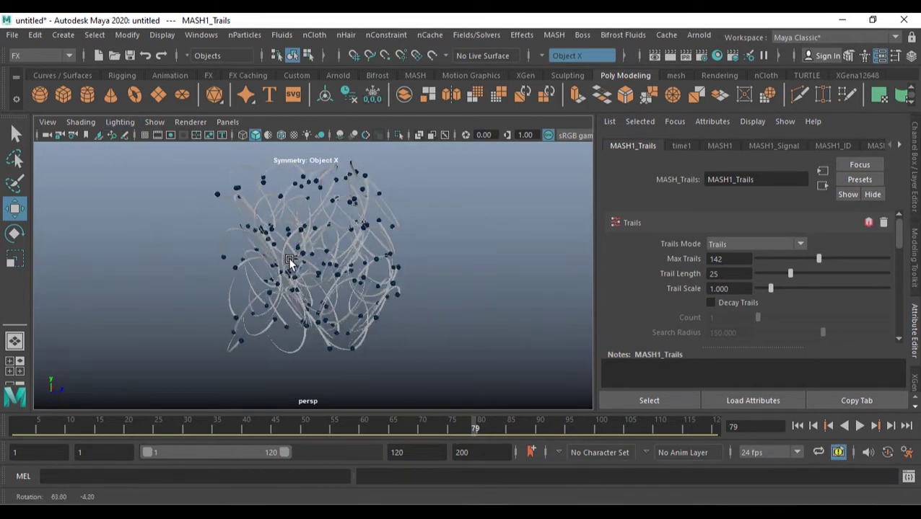
click(859, 426)
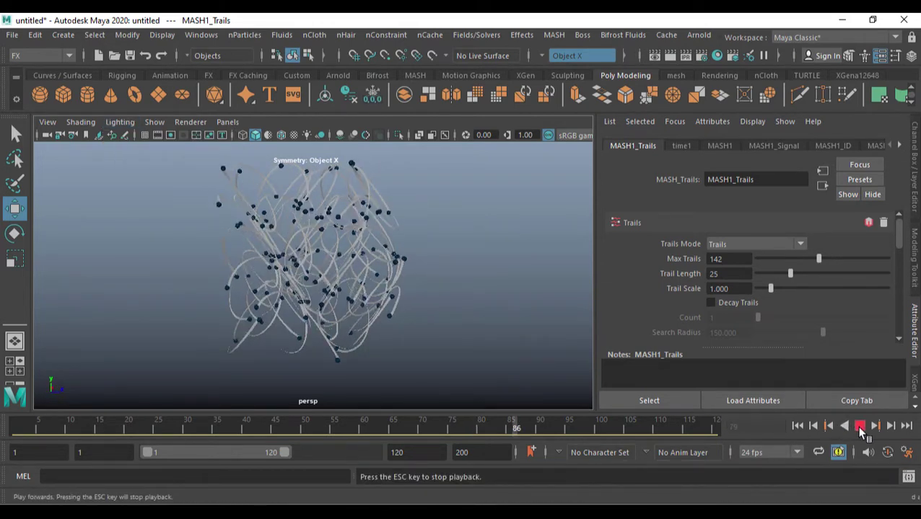
click(859, 426)
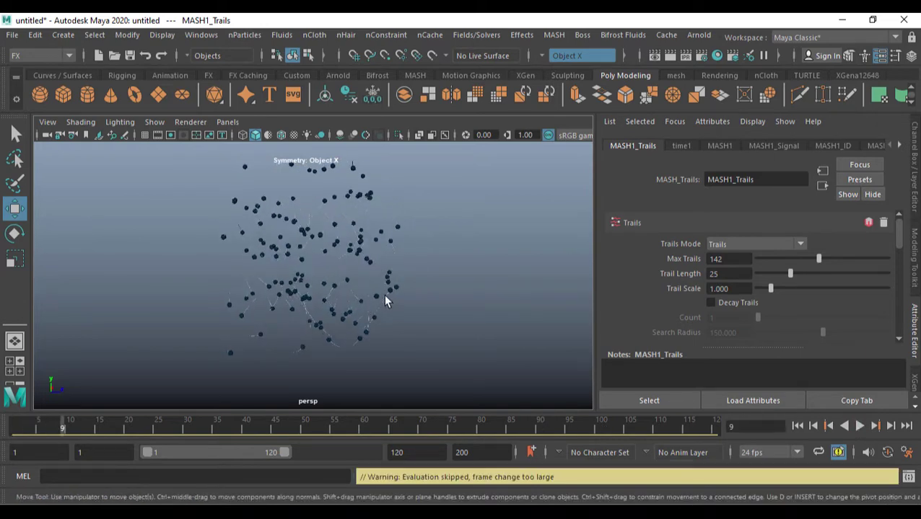
- Assign a new Arnold aiStandardSurface material to the trails mesh
click(336, 301)
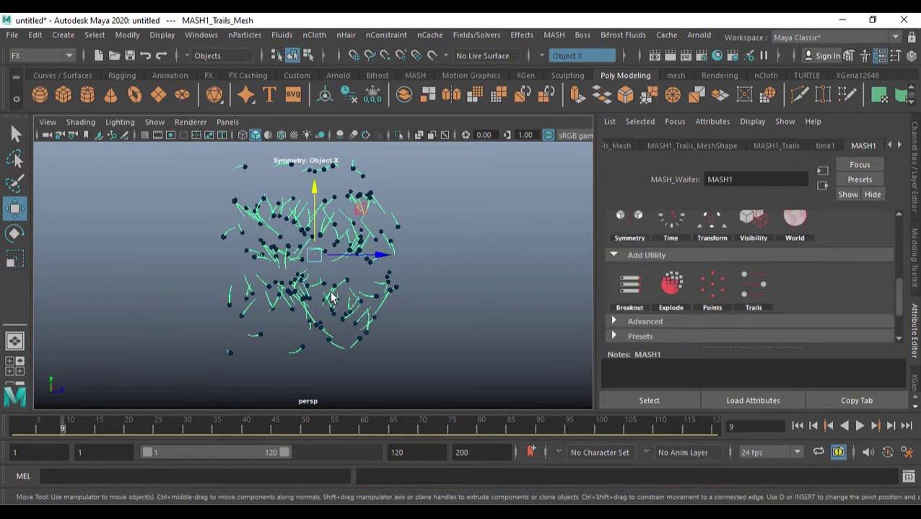
click(343, 376)
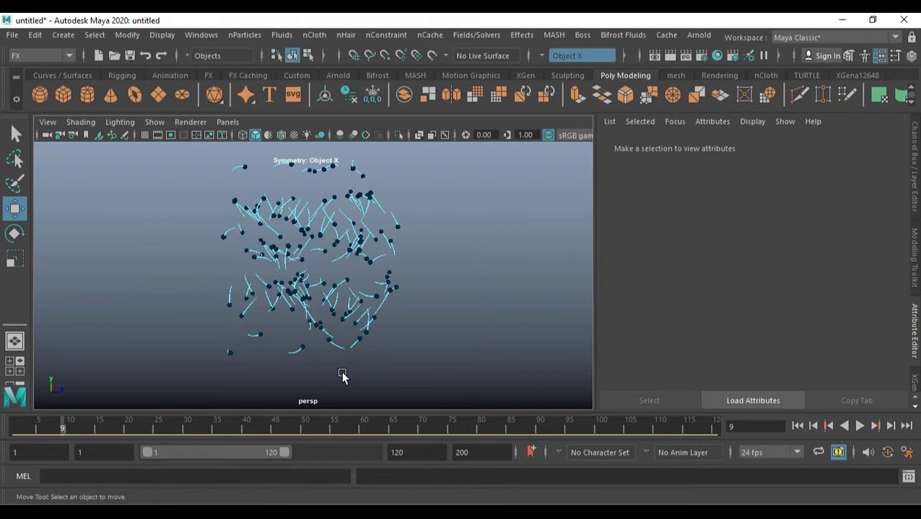
key(ctrl+z)
right_click(326, 299)
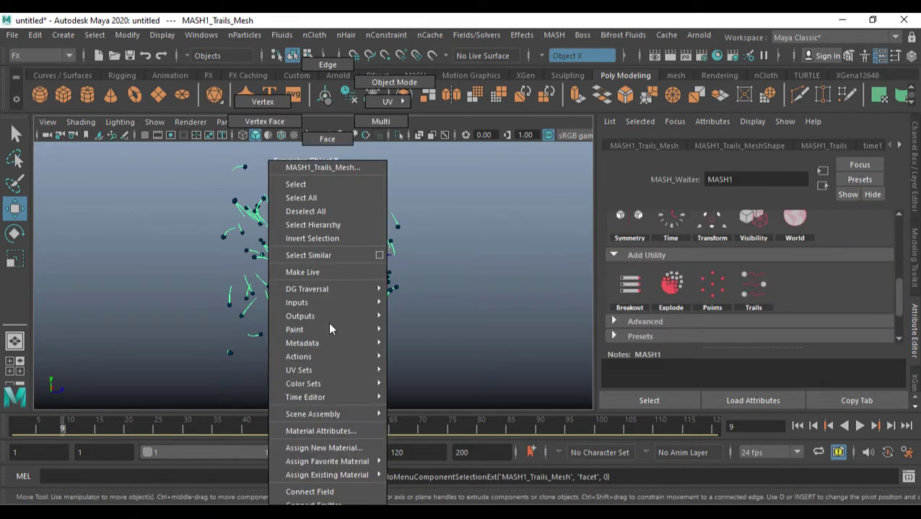
click(324, 448)
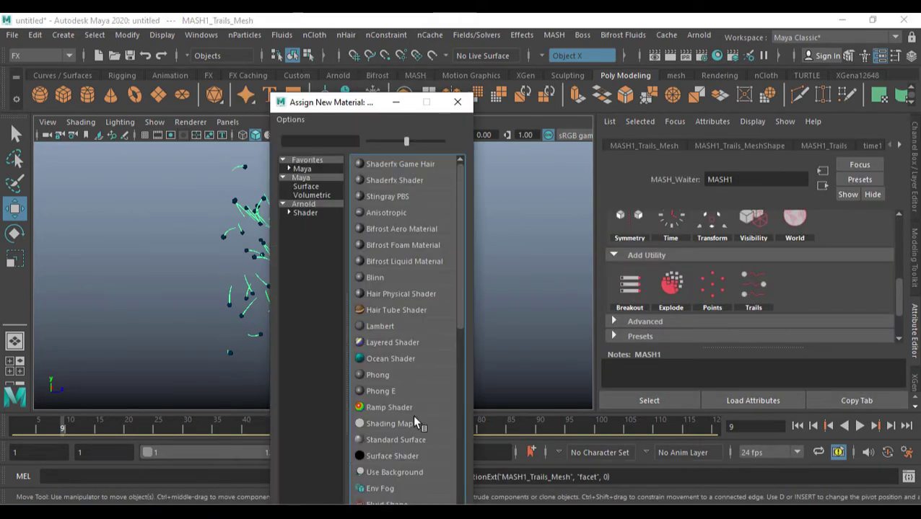
click(302, 205)
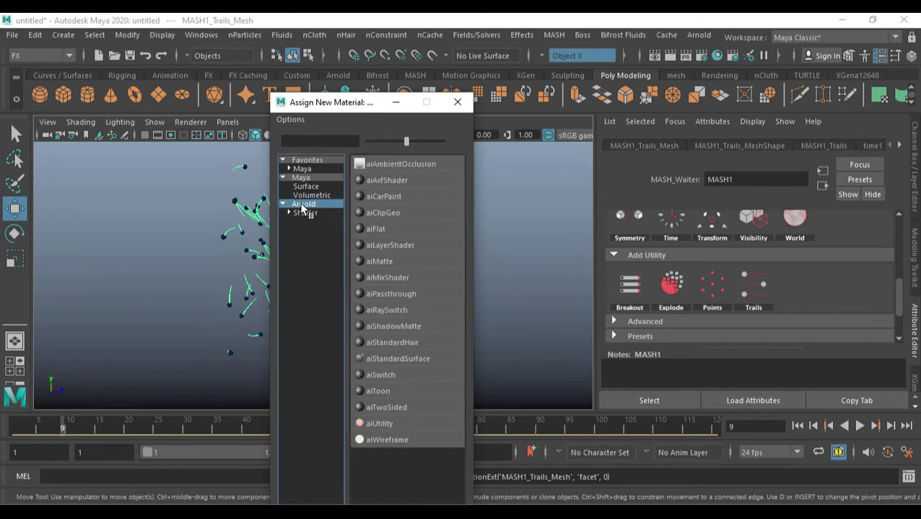
click(393, 359)
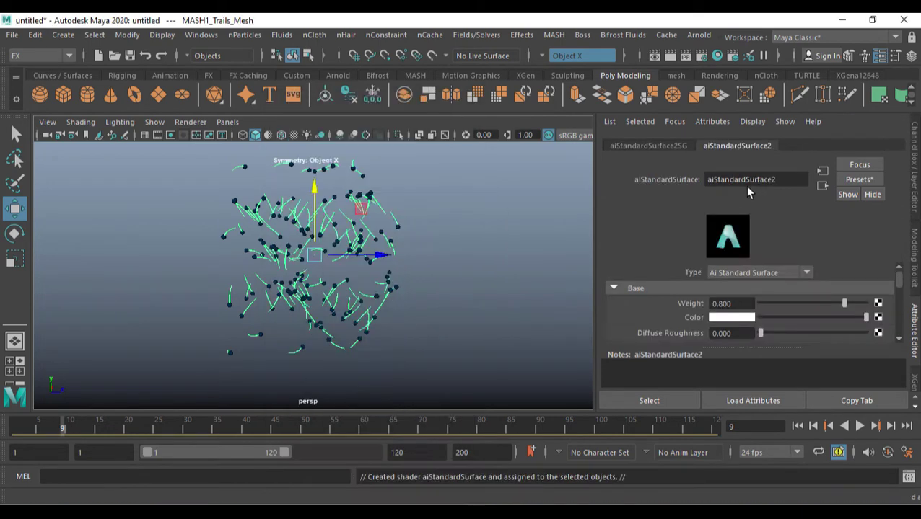
- Set the trails material's base color to the lighter blue in the color history and deselect the mesh
click(722, 318)
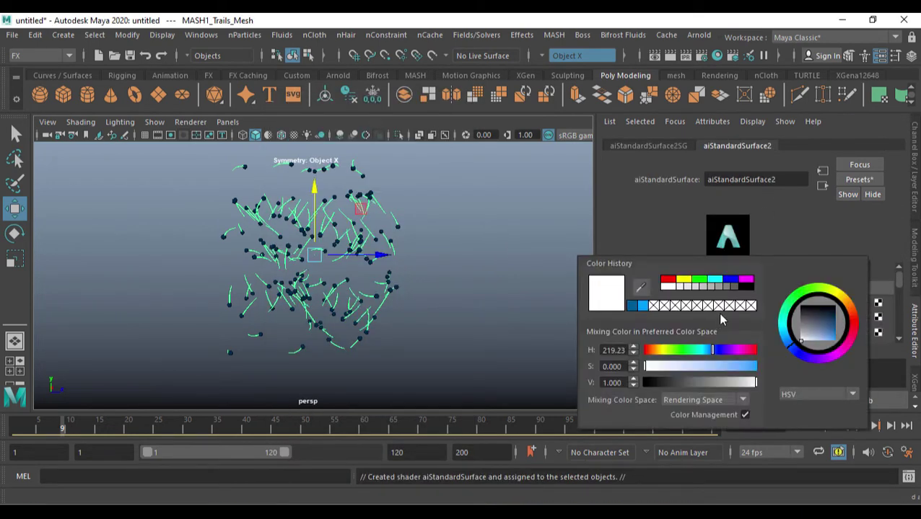
click(642, 306)
click(484, 290)
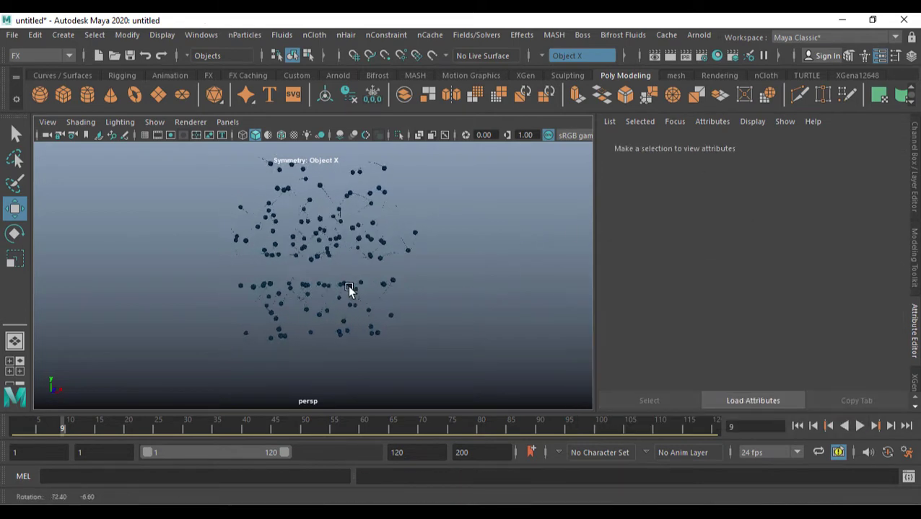
- Play the animation to examine the blue trails behind the spheres, with the trails mesh selected and deselected
click(859, 427)
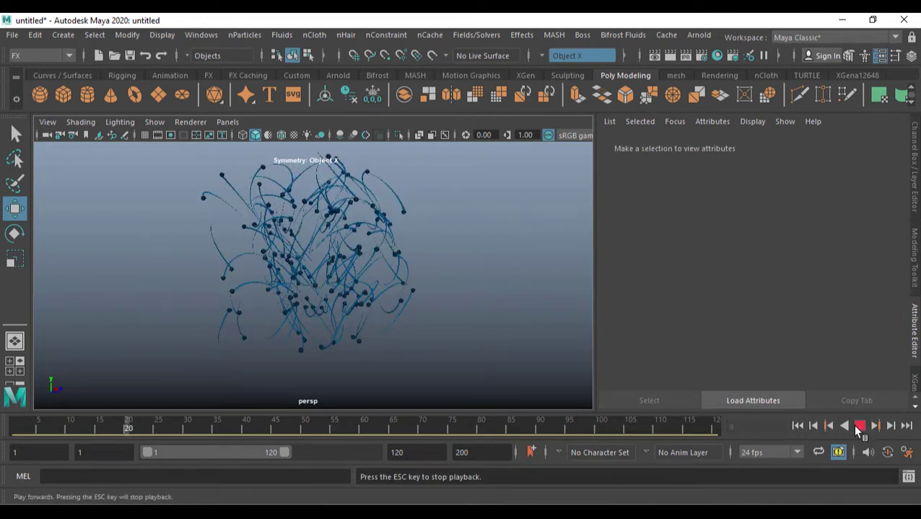
click(858, 427)
click(349, 250)
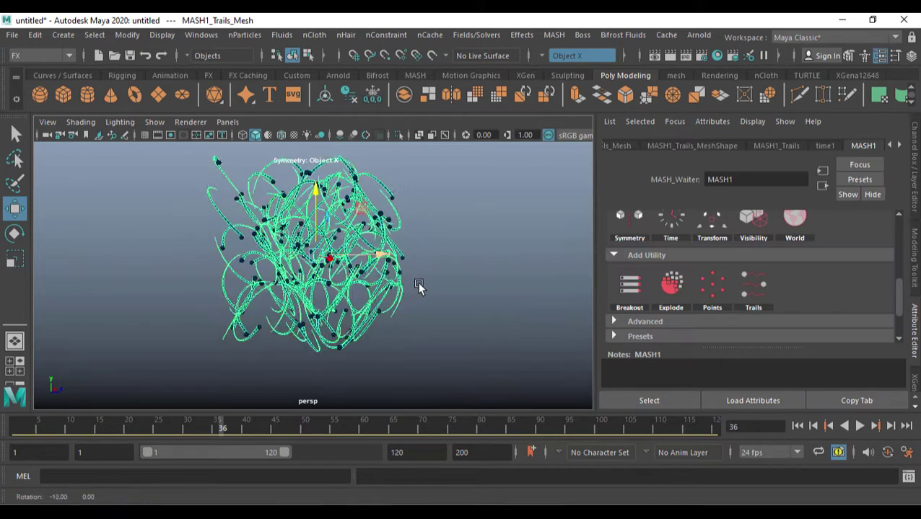
key(alt+v)
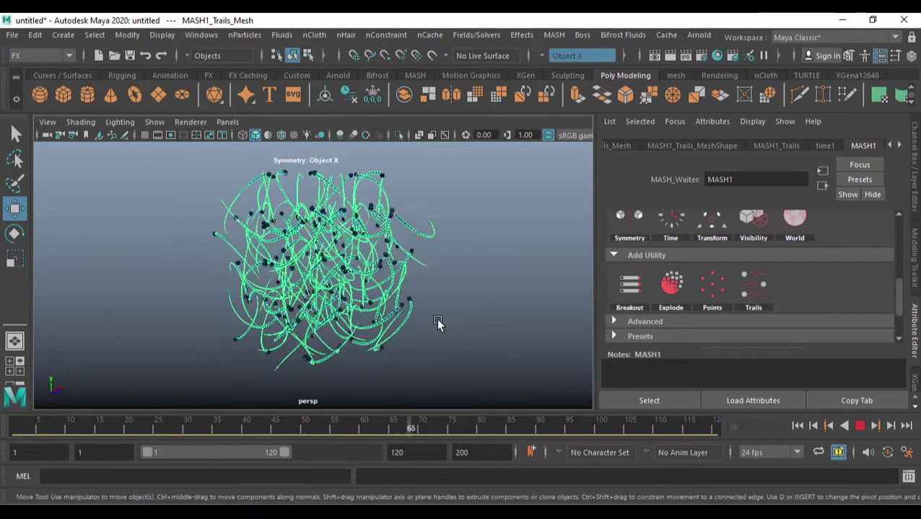
click(437, 323)
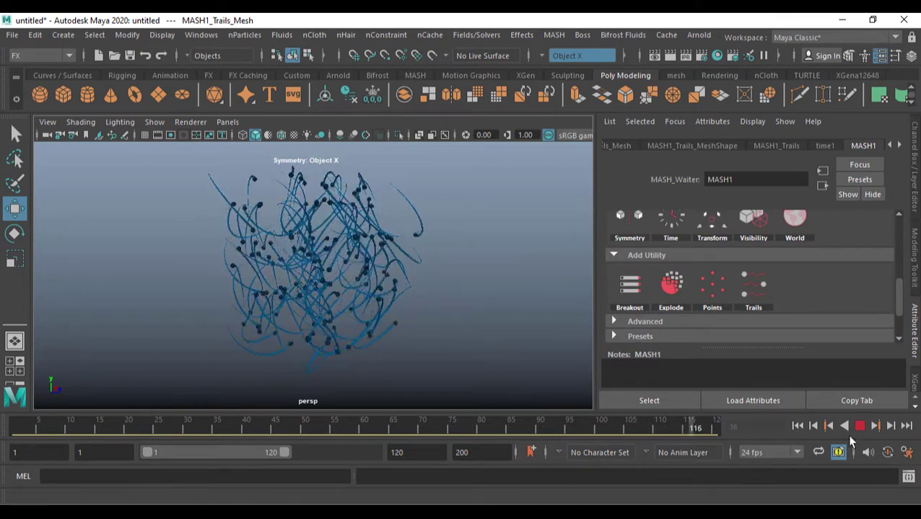
click(859, 426)
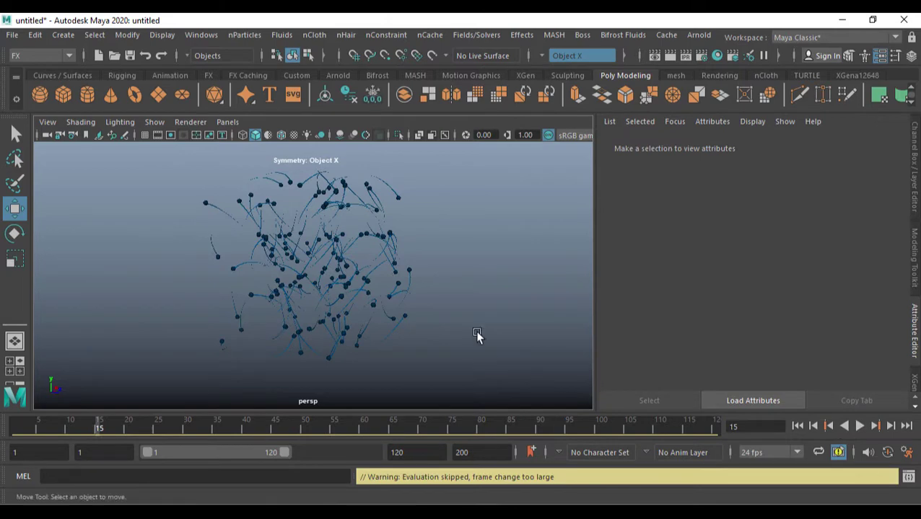
- Show the Trails node's attributes for the trails mesh and play the animation to examine the trails up close
click(356, 202)
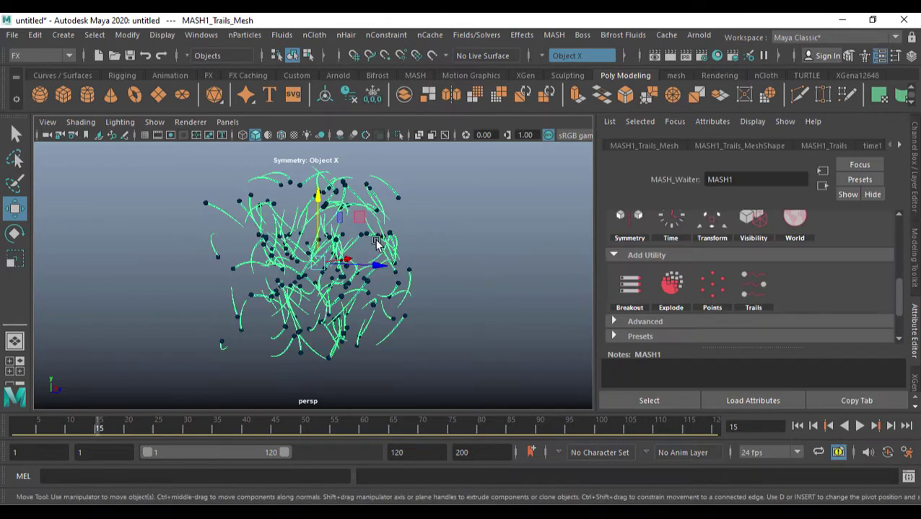
click(835, 147)
scroll(403, 269, up, 2)
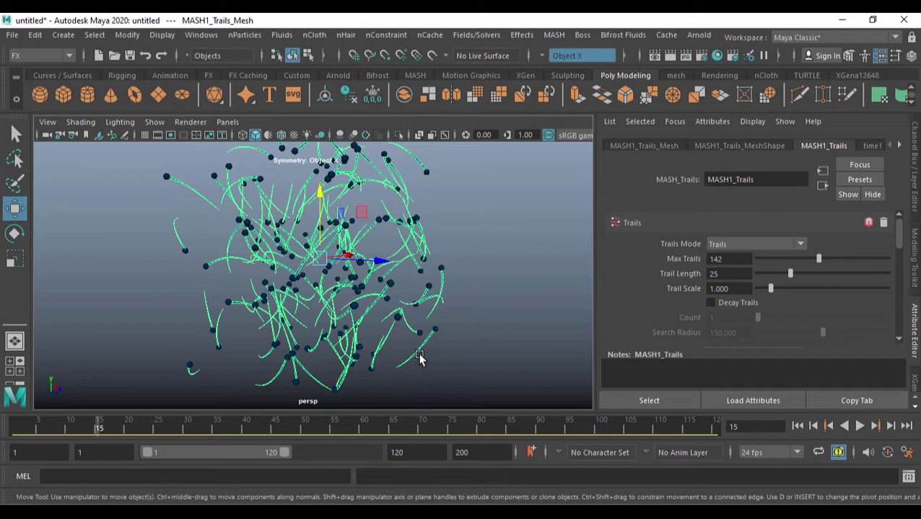
click(859, 426)
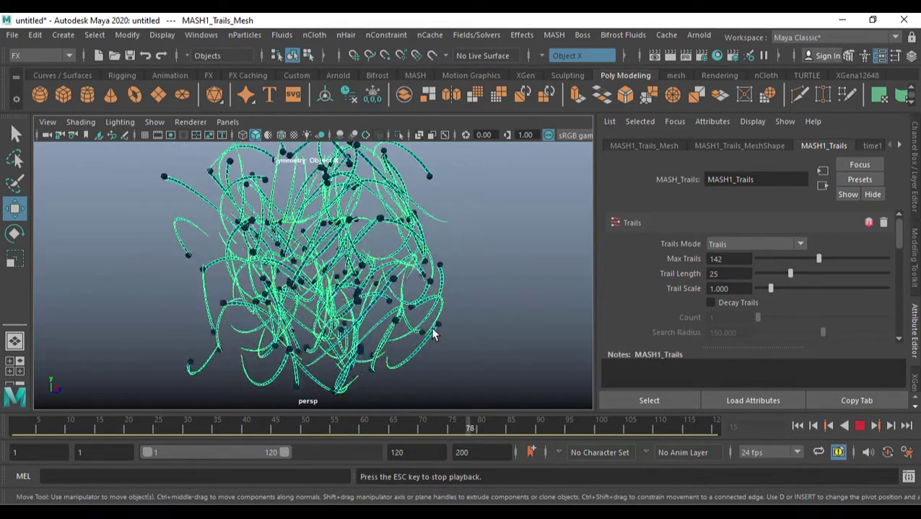
click(858, 427)
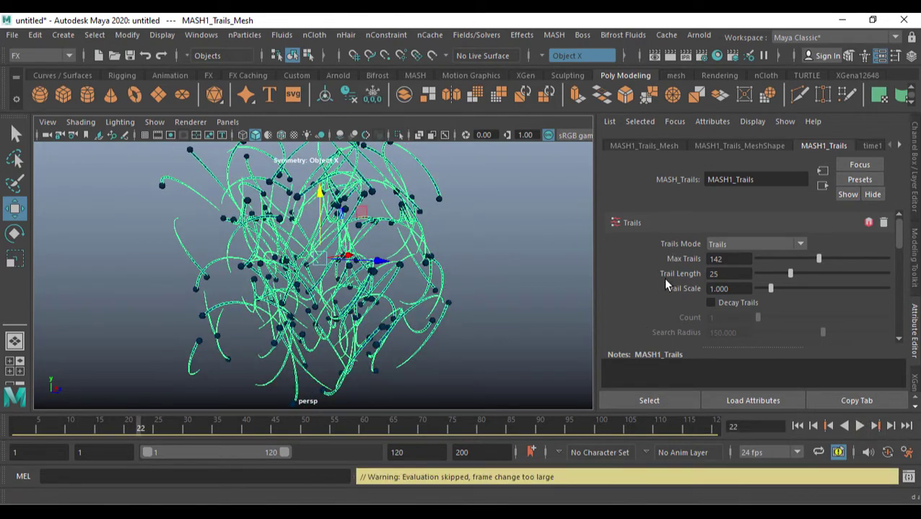
- Try a Trail Length of 72 on the Trails node and replay the animation from the first frame
drag(803, 276, 837, 277)
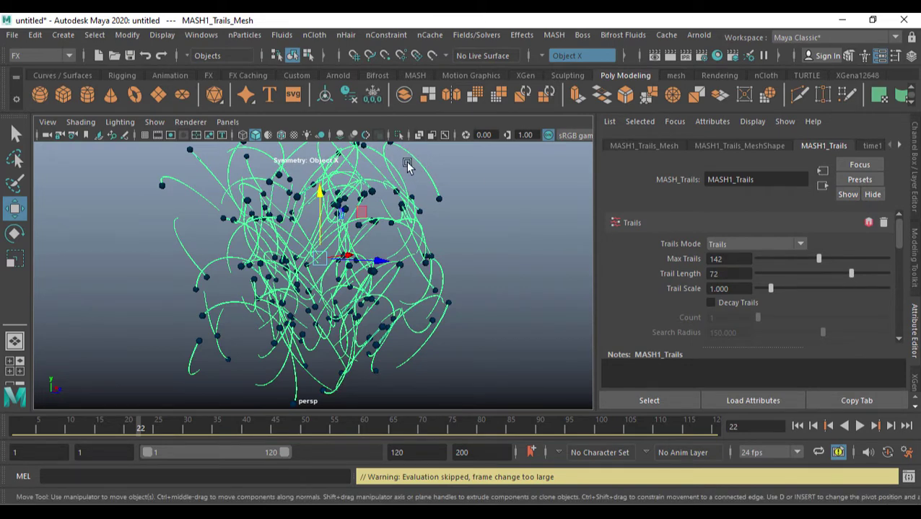
click(797, 426)
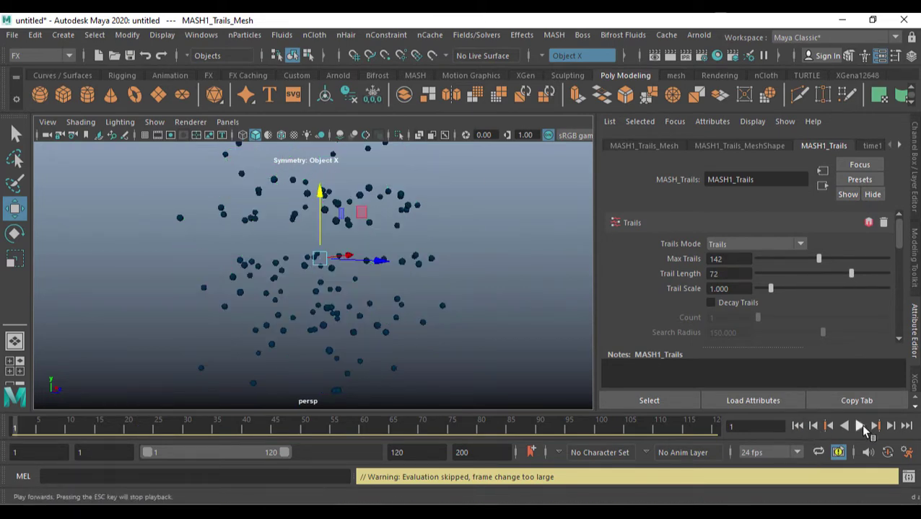
click(860, 427)
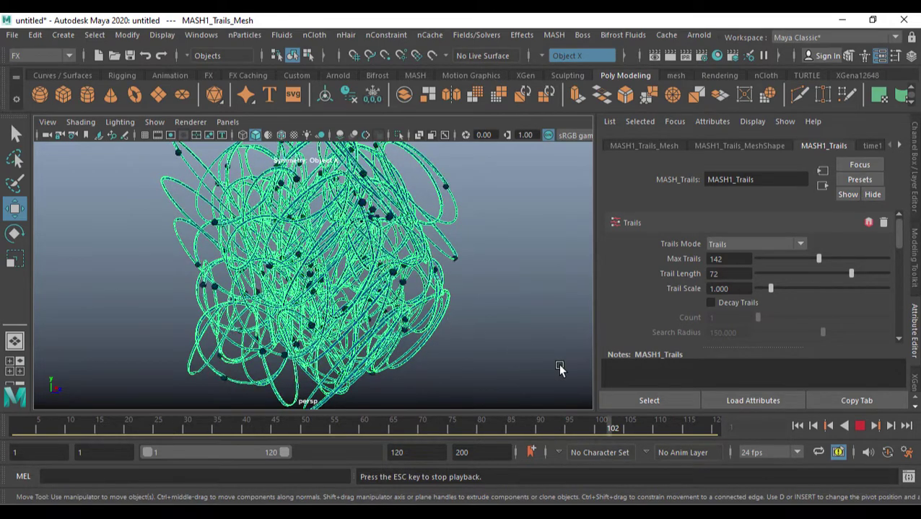
click(860, 426)
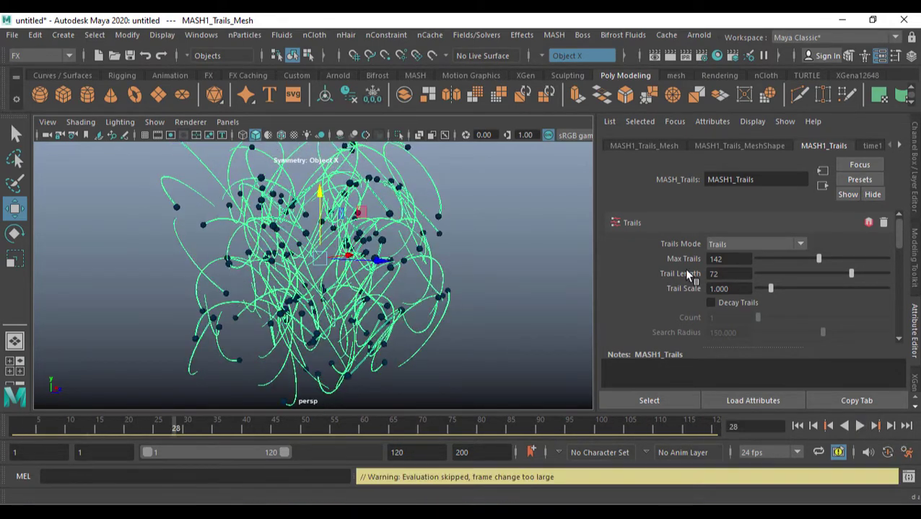
- Set the Trails node's Trail Length to 14
click(790, 274)
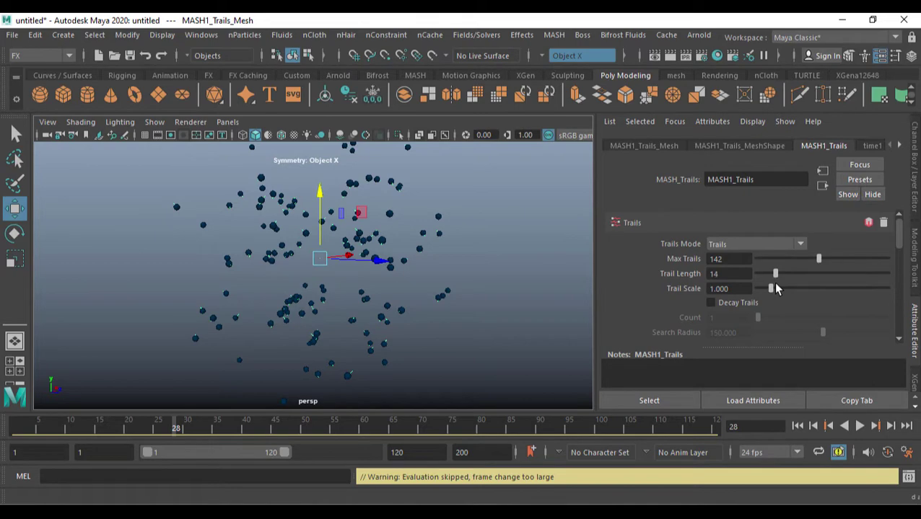
- Replay the animation and try a Trail Length of 6 on the Trails node during playback
click(813, 426)
click(860, 425)
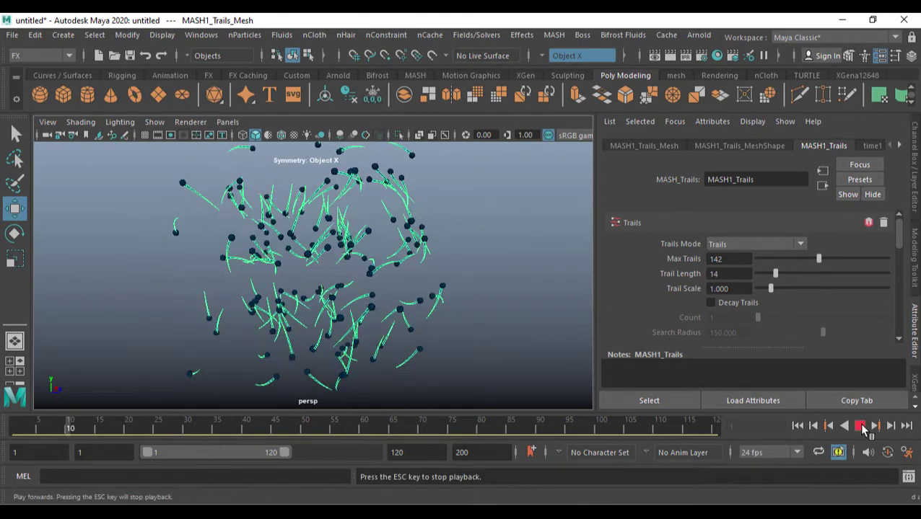
click(765, 274)
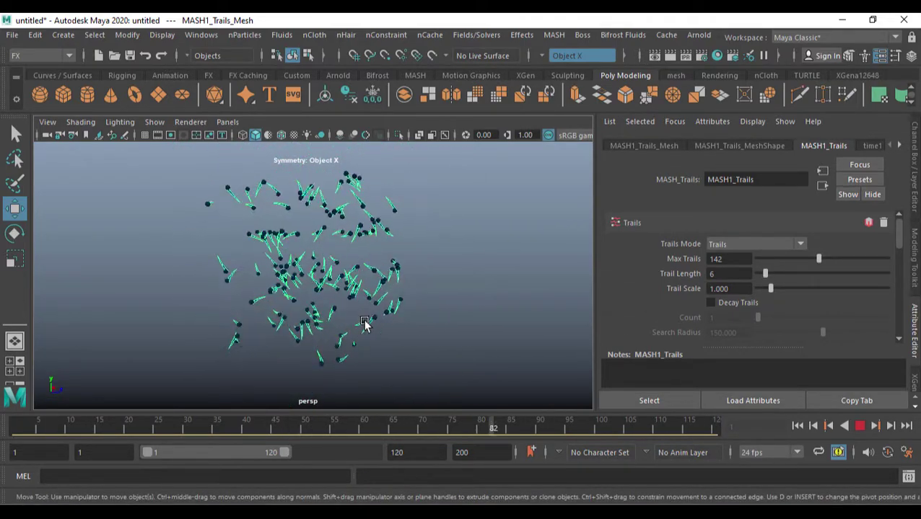
key(Escape)
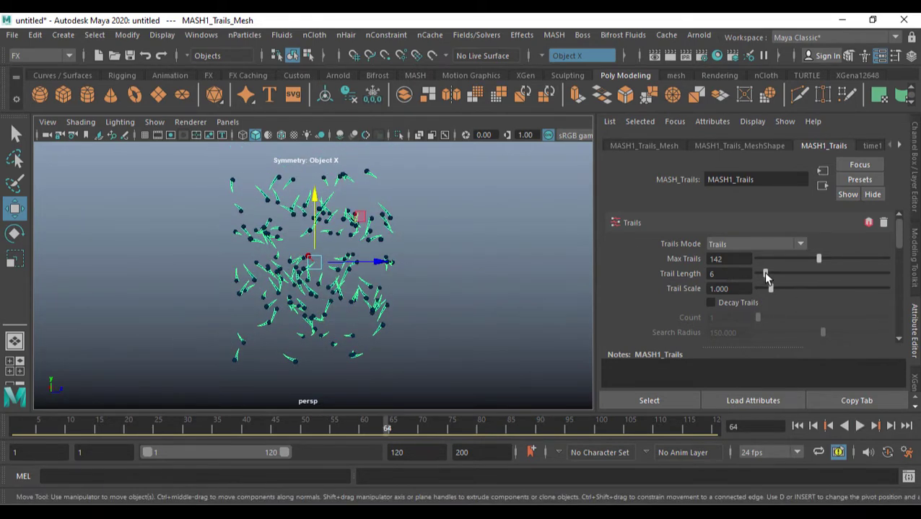
- Set the Trails node's Trail Length to 25, replay the animation from the first frame and examine the deselected trails up close
drag(765, 274, 807, 280)
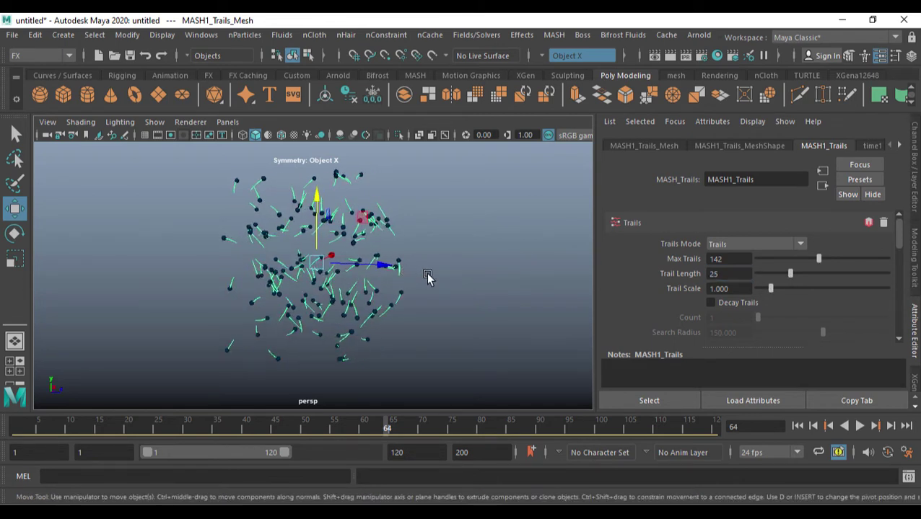
scroll(434, 274, up, 3)
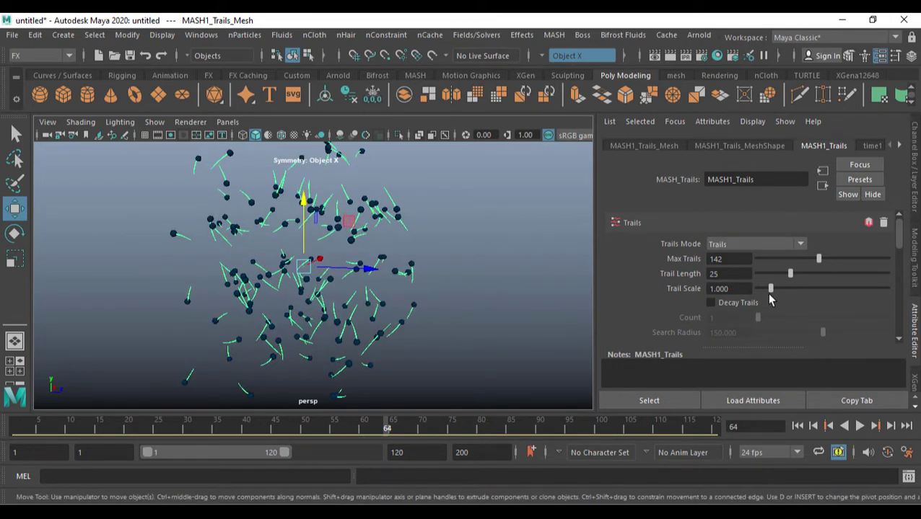
click(797, 426)
click(859, 427)
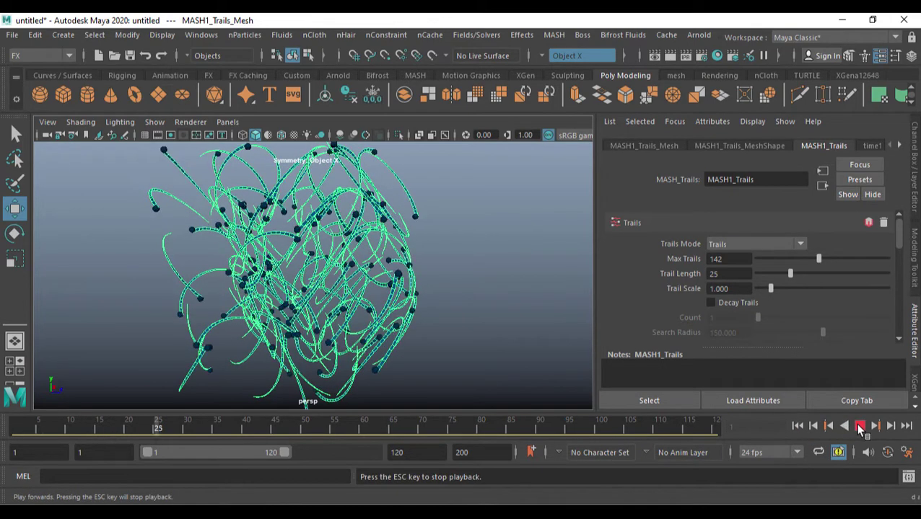
click(859, 426)
alt+drag(376, 269, 269, 268)
click(500, 290)
scroll(451, 288, up, 5)
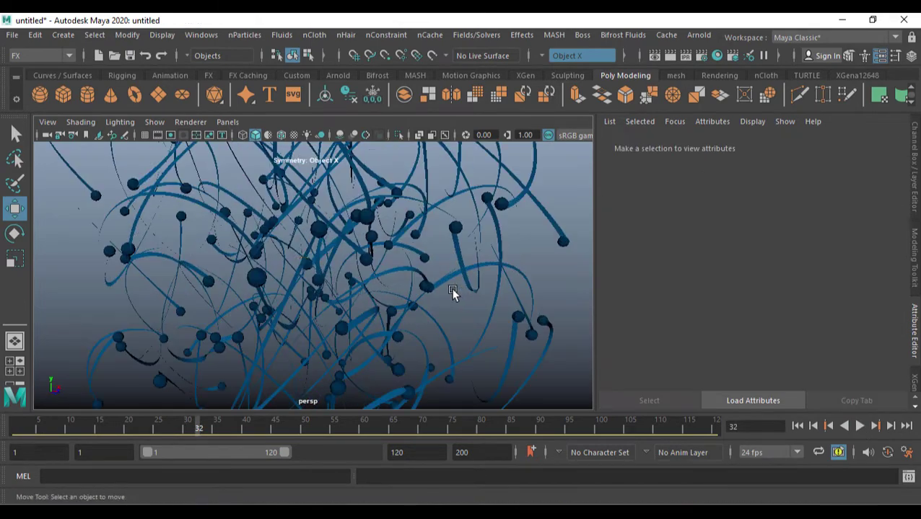
scroll(415, 247, down, 5)
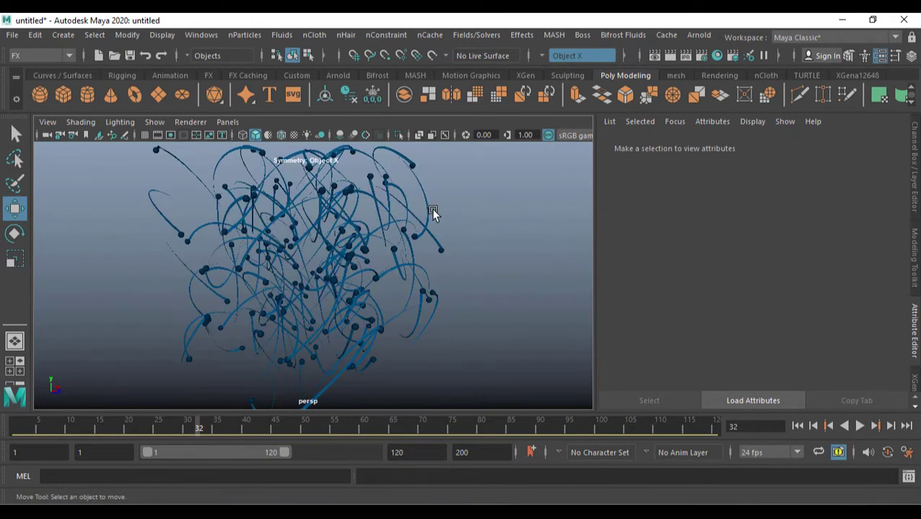
- Try a Trail Scale of 2.211 on the trails mesh and replay the animation from the first frame with nothing selected
click(429, 211)
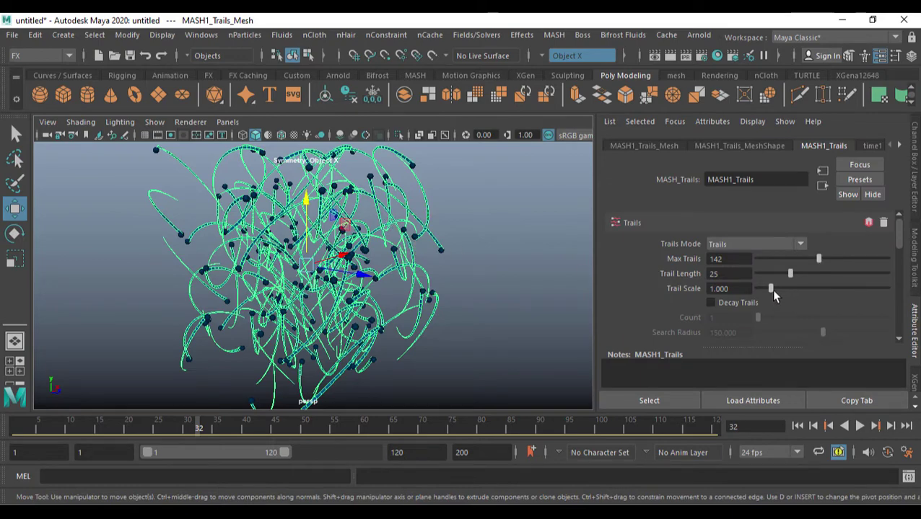
mouse_move(773, 289)
mouse_down()
mouse_move(802, 292)
mouse_move(787, 302)
mouse_up()
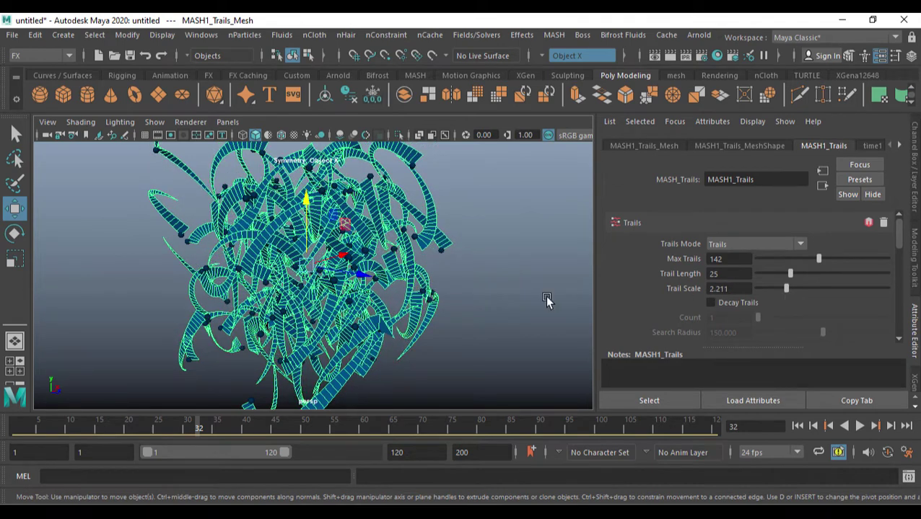
click(448, 302)
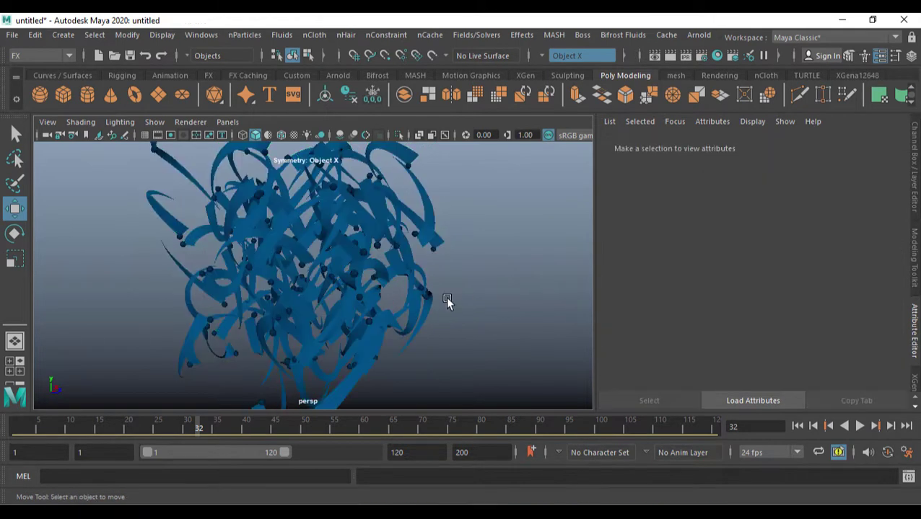
click(797, 426)
click(860, 427)
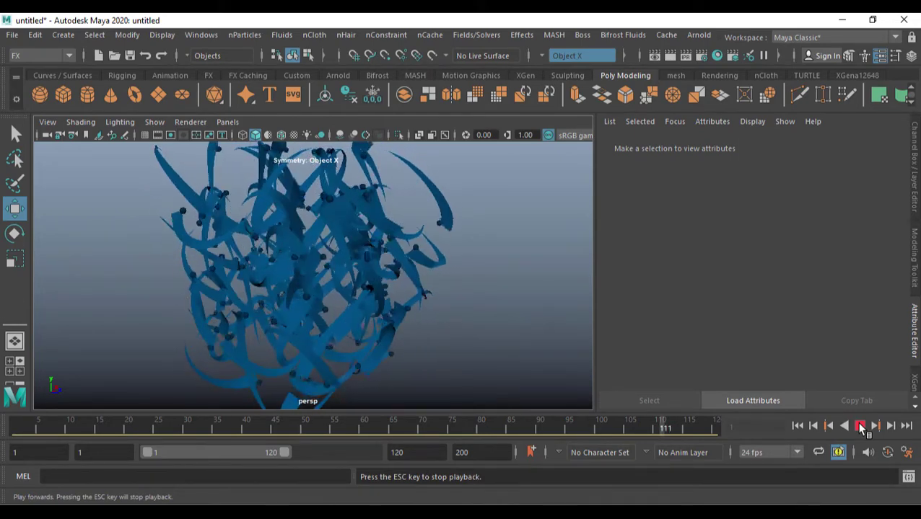
click(860, 427)
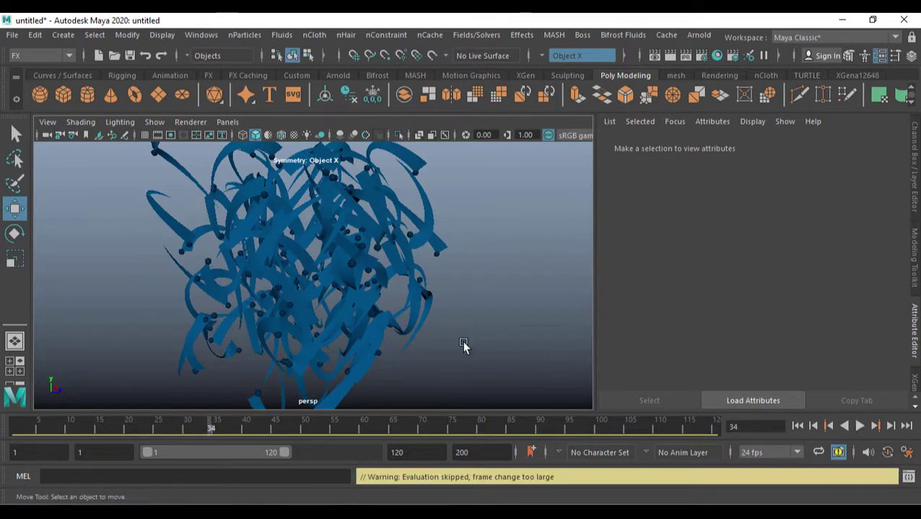
- Select the hidden source sphere pPlatonic1 in the Outliner and try scaling it down uniformly to about 0.217
click(417, 179)
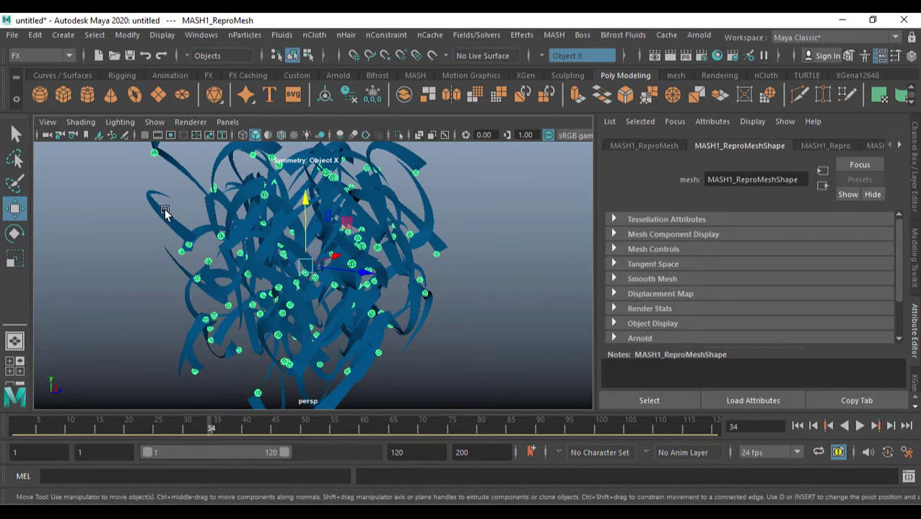
click(201, 35)
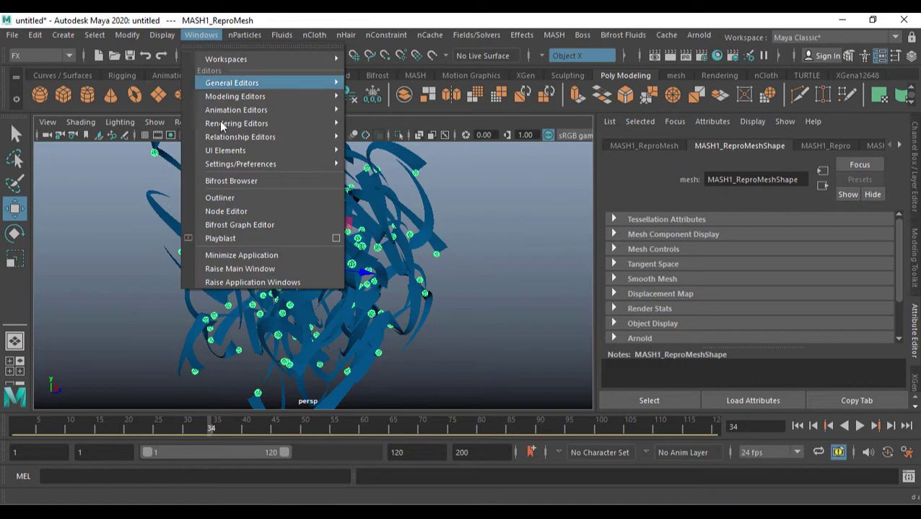
click(240, 199)
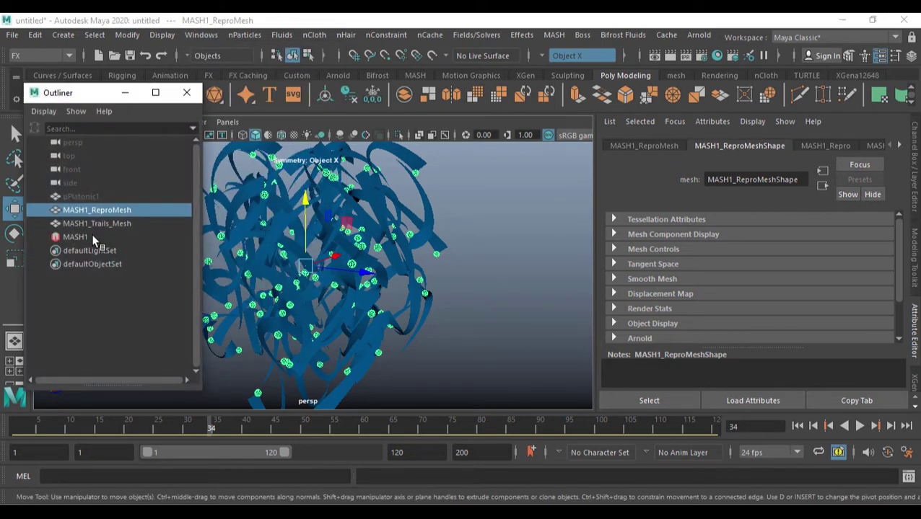
click(79, 197)
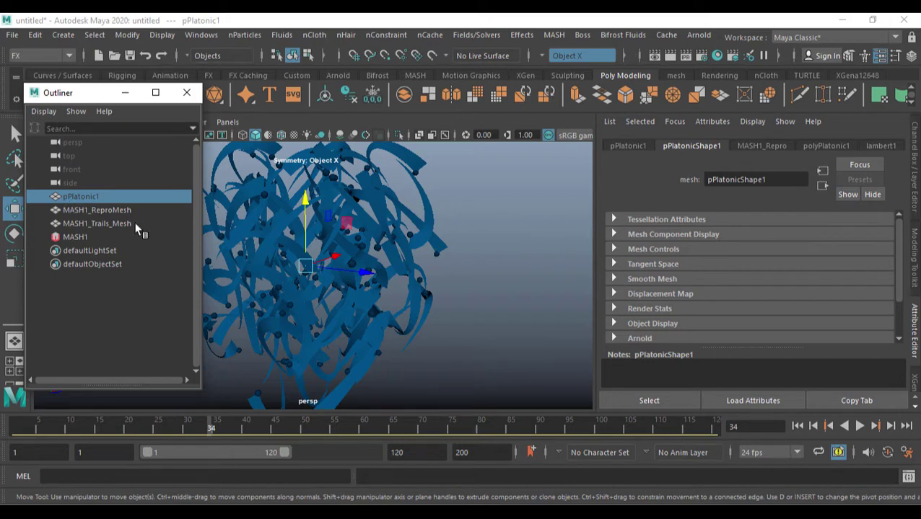
alt+middle_drag(287, 294, 326, 303)
key(r)
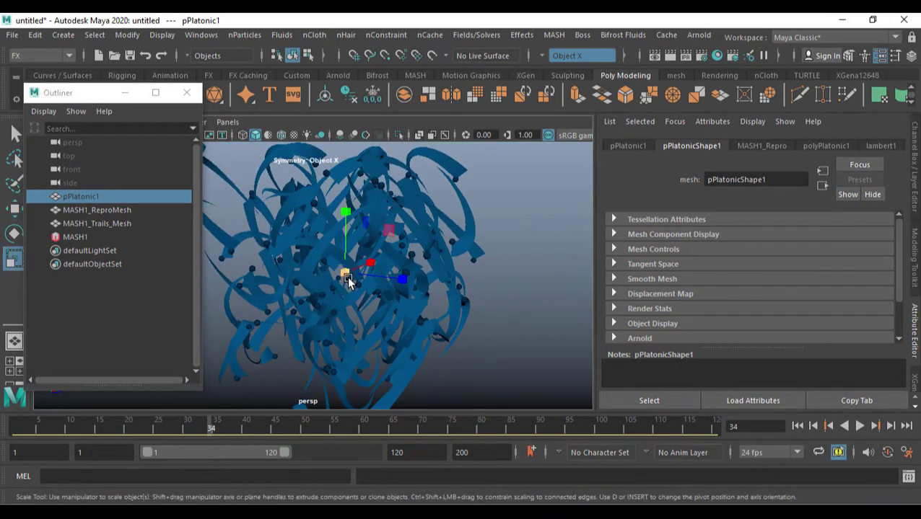
drag(348, 280, 344, 282)
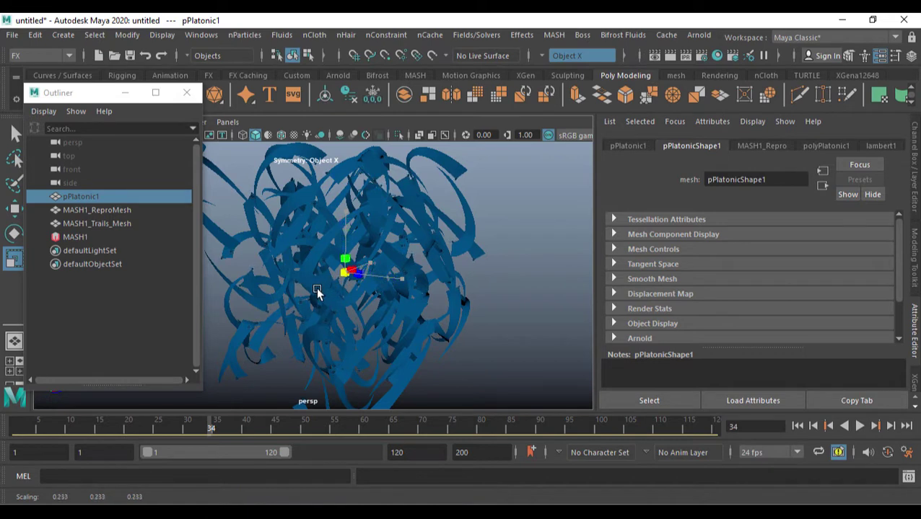
drag(316, 292, 331, 298)
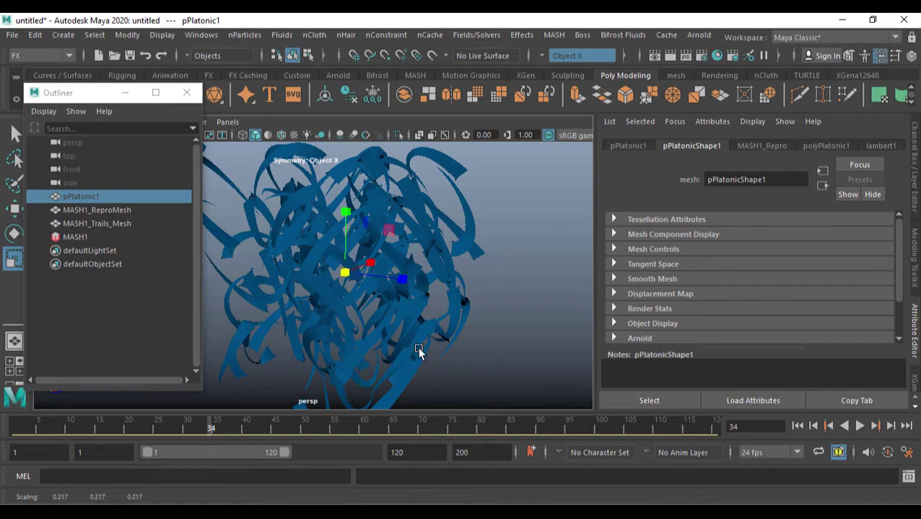
- Play the animation from the first frame to examine the ribbons with the shrunken spheres
click(839, 430)
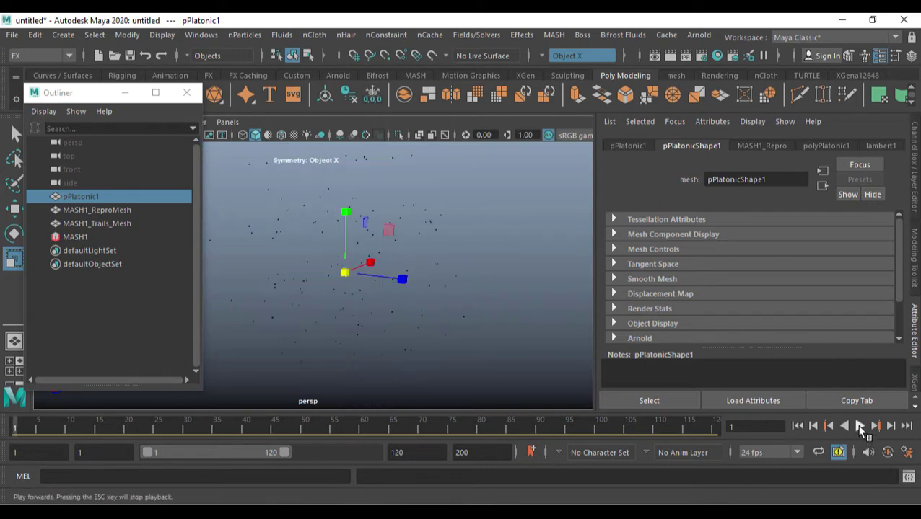
click(859, 426)
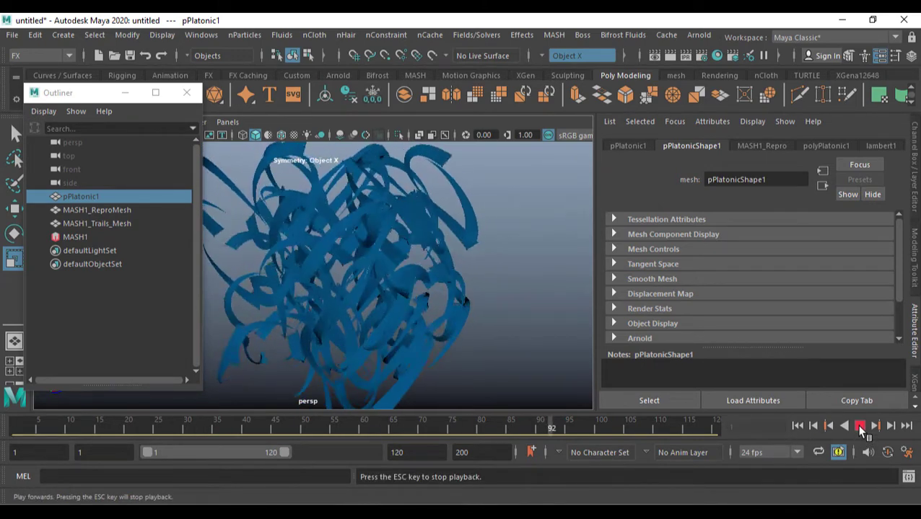
click(859, 427)
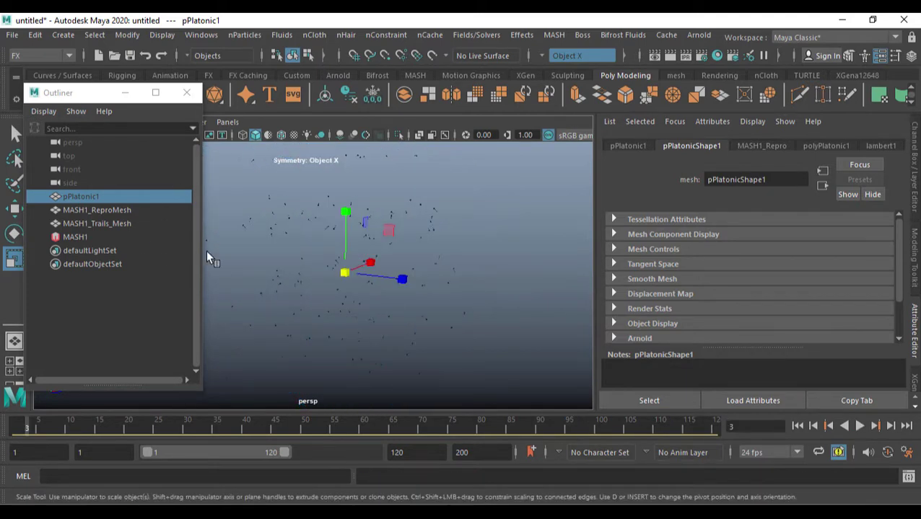
- Restore the size of pPlatonic1, minimize the Outliner and replay the animation from the first frame
drag(350, 280, 419, 276)
key(ctrl+z)
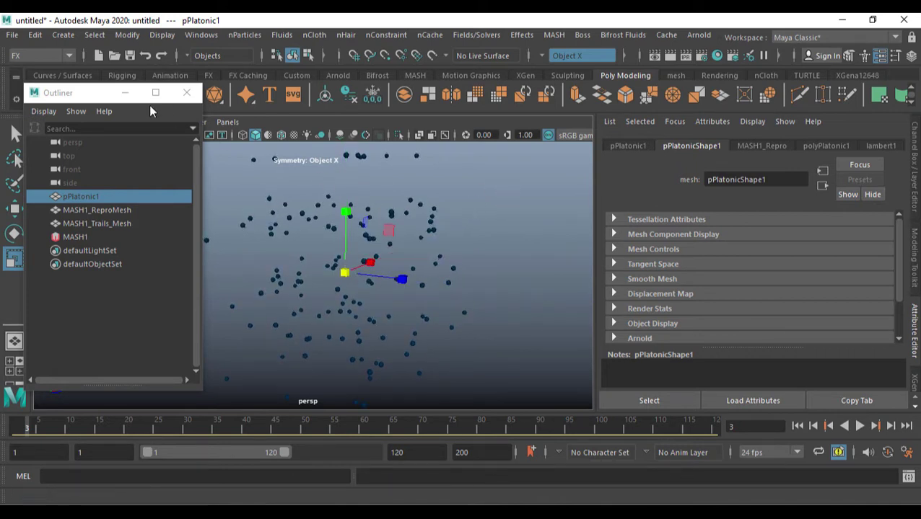
click(124, 96)
click(799, 426)
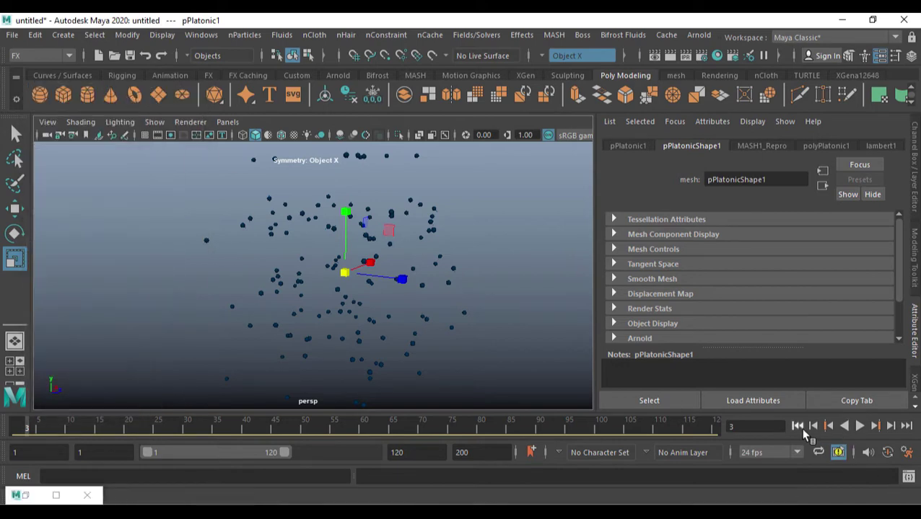
click(862, 426)
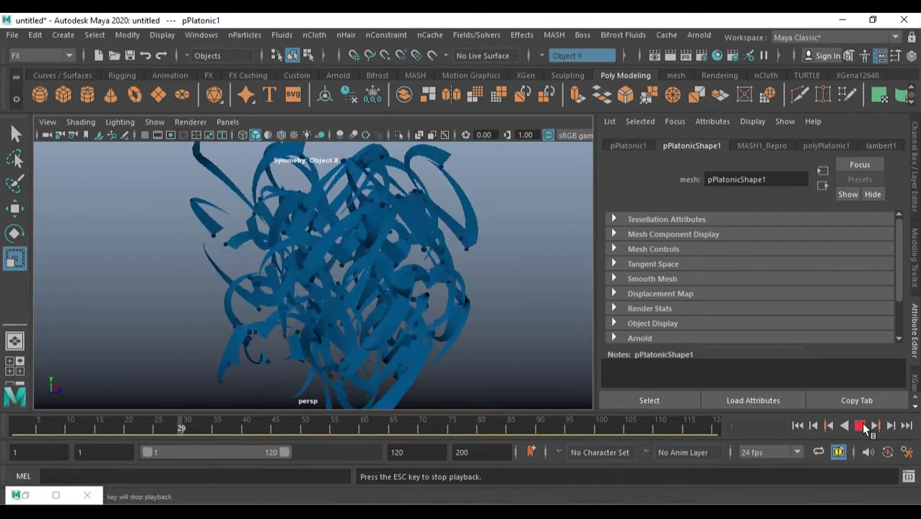
click(862, 426)
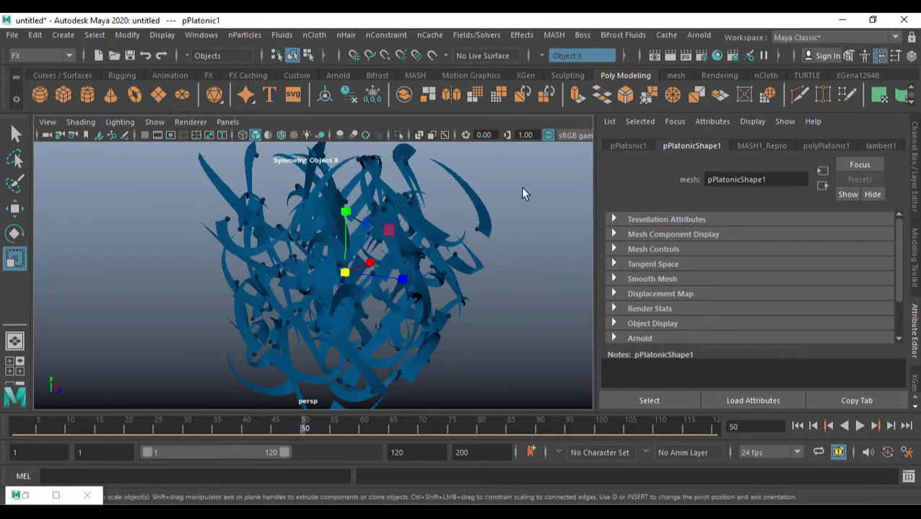
- Set the Trails Mode of the trails mesh to Join the Dots and examine the connections from another angle
click(475, 200)
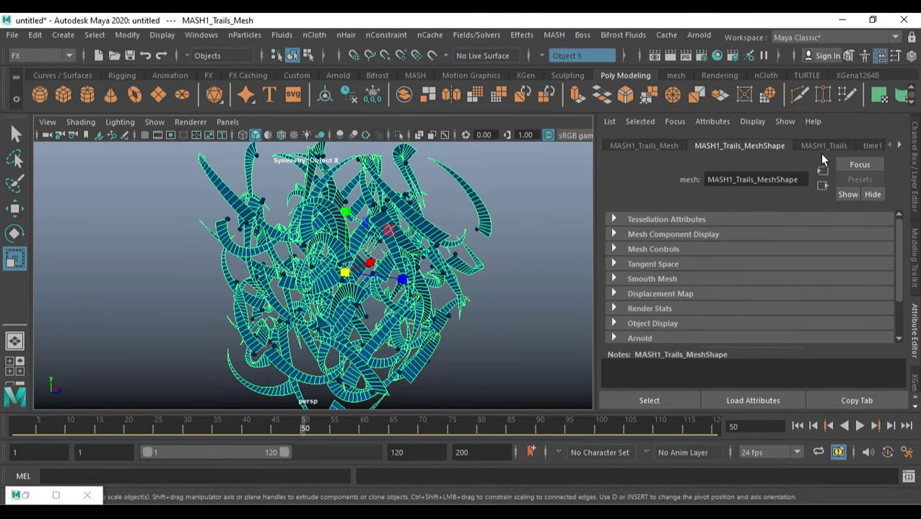
click(824, 147)
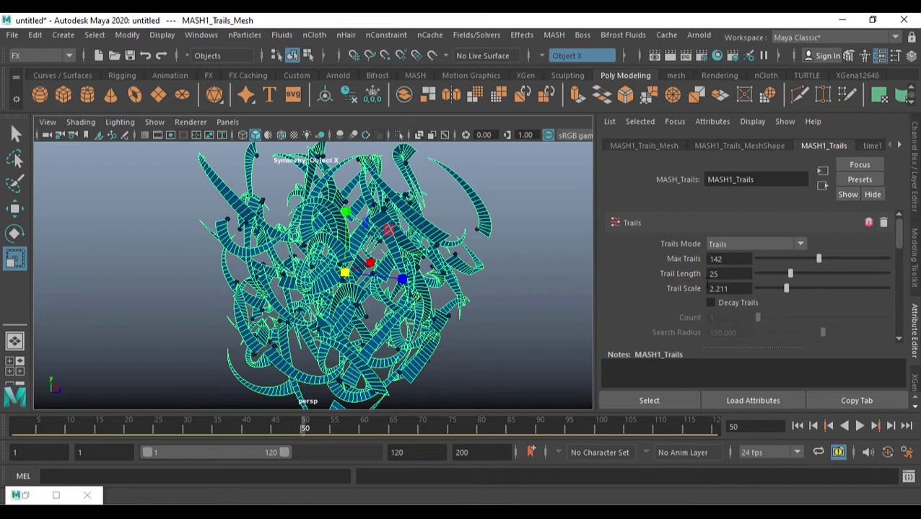
click(743, 247)
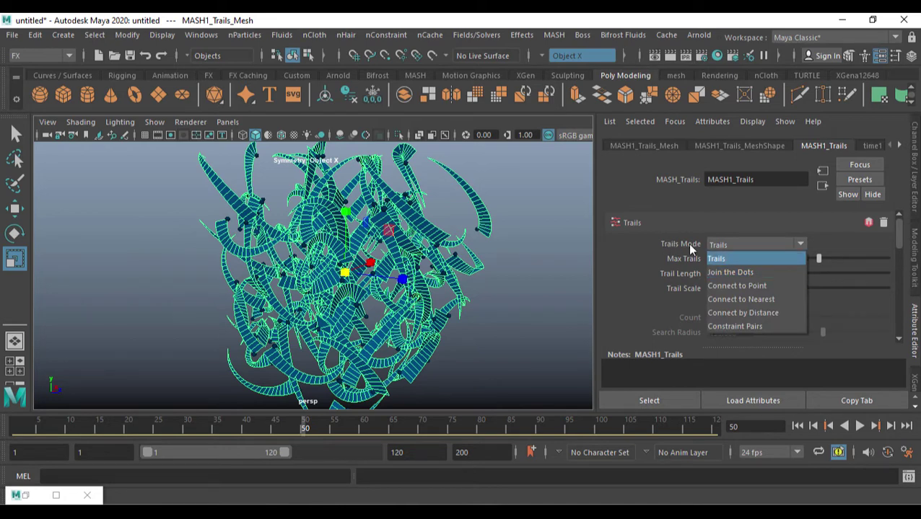
click(725, 273)
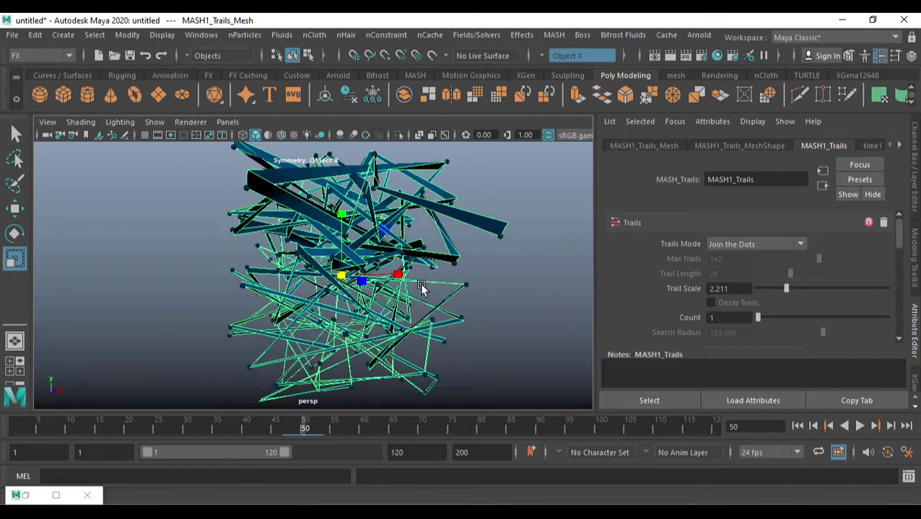
alt+drag(474, 289, 517, 288)
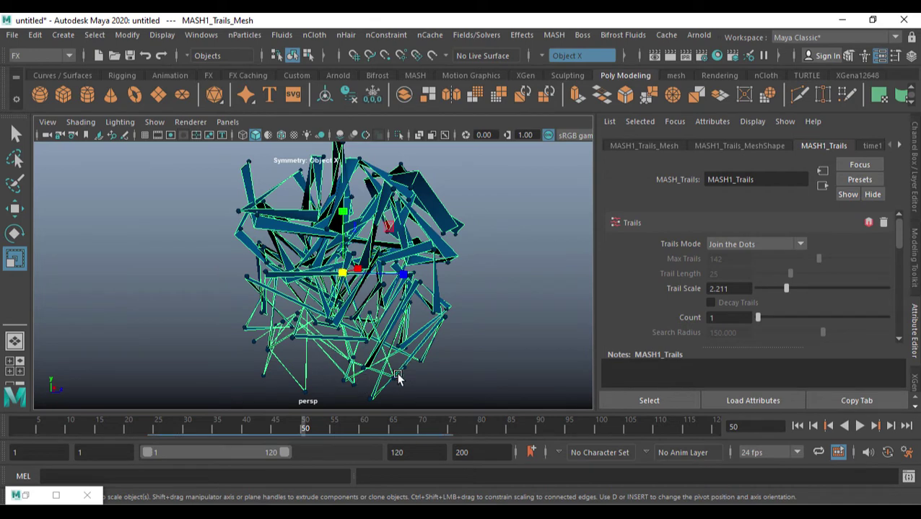
- Play the animation from the first frame and set the Trail Scale to 0.263 during playback
click(812, 427)
click(797, 426)
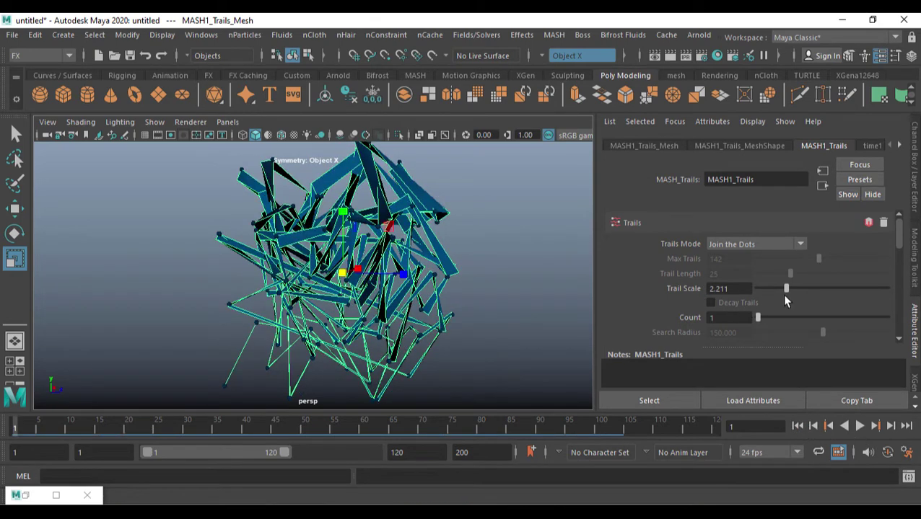
click(859, 426)
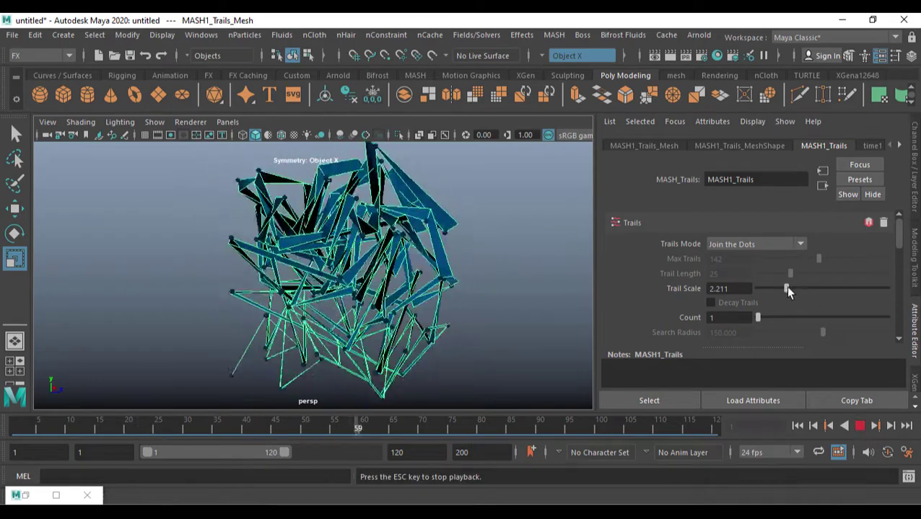
drag(785, 290, 761, 289)
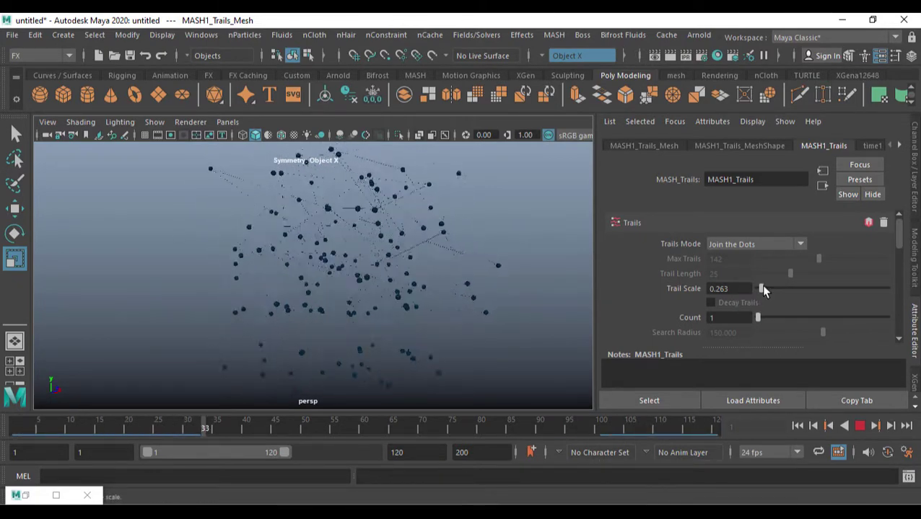
- Set the Trail Scale to 1.895 during playback and switch the Trails Mode to Connect to Point
drag(762, 289, 782, 304)
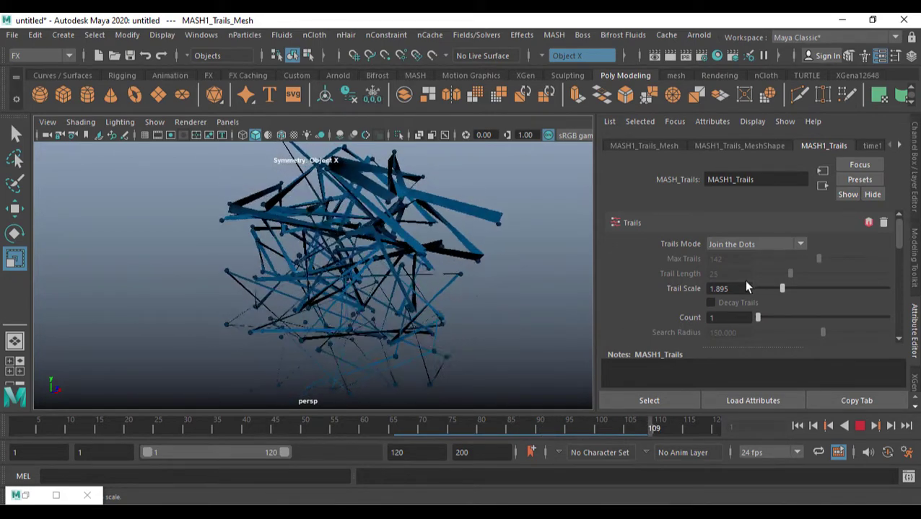
click(752, 244)
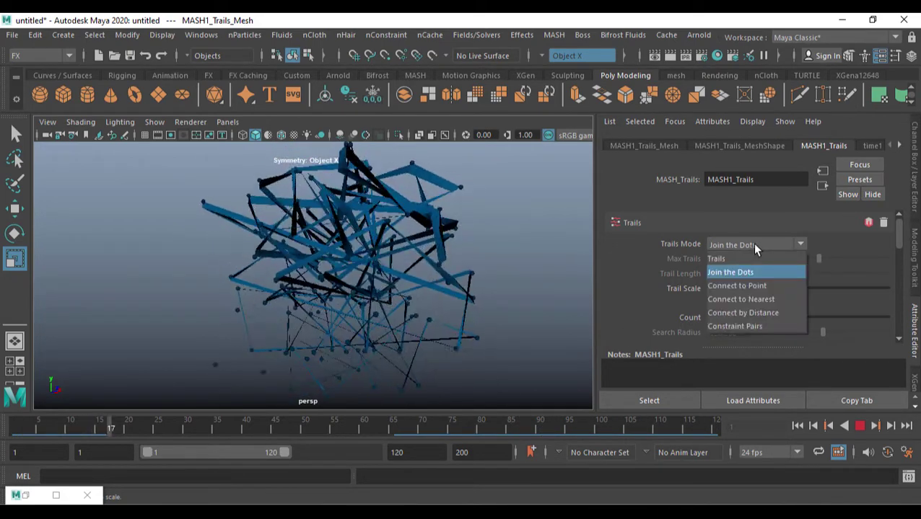
click(736, 286)
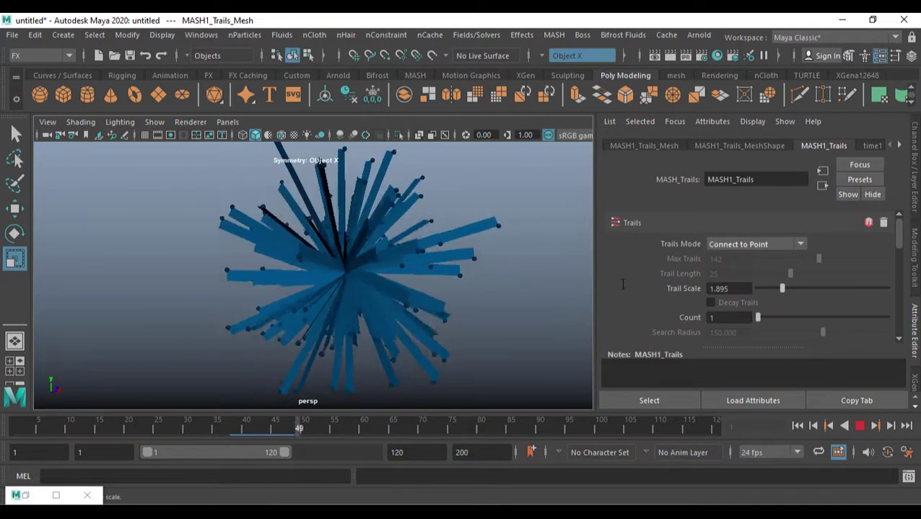
- Select the trails mesh and play the animation from the first frame to examine the Connect to Point trails
click(390, 283)
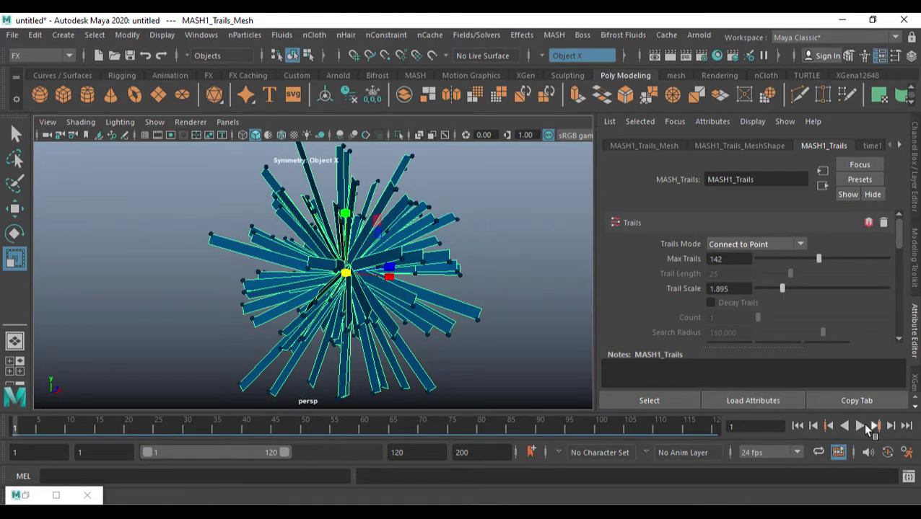
click(865, 427)
click(865, 426)
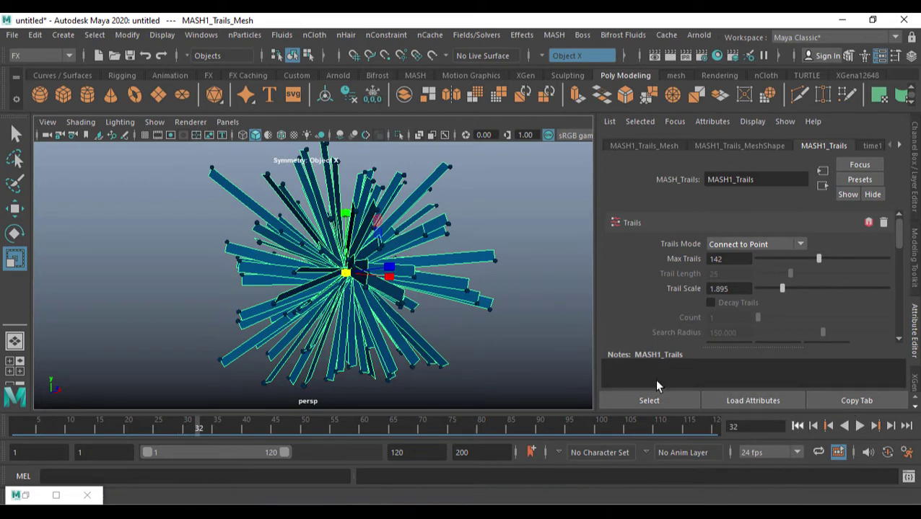
- Try scaling the trails mesh uniformly by 2.5, undo the scaling and resume the animation briefly
drag(346, 273, 630, 279)
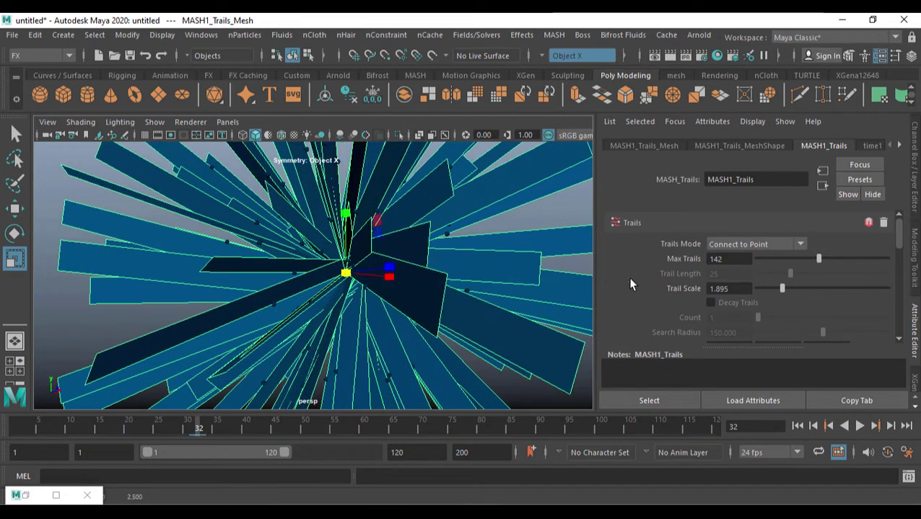
key(ctrl+z)
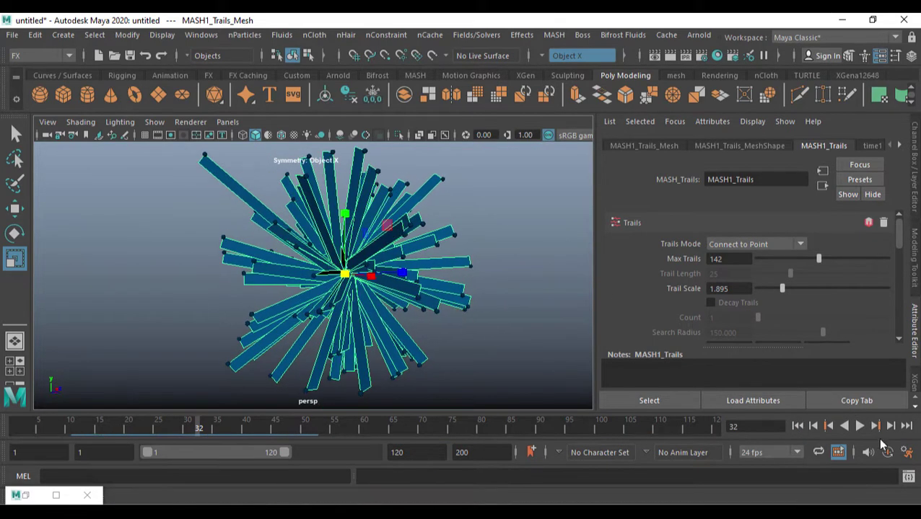
click(860, 426)
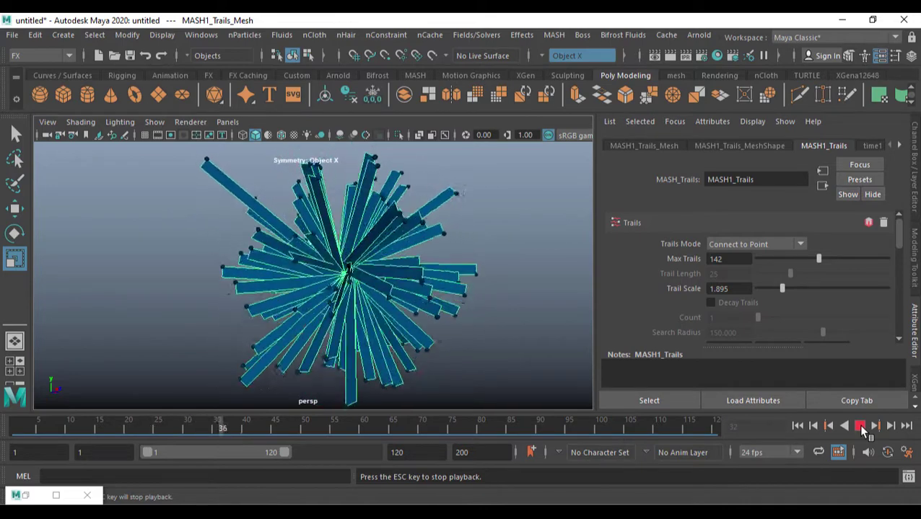
click(861, 426)
- Set the Trails Mode to Connect to Nearest and the Trail Scale to 1.053, checking the trails from other angles
click(758, 245)
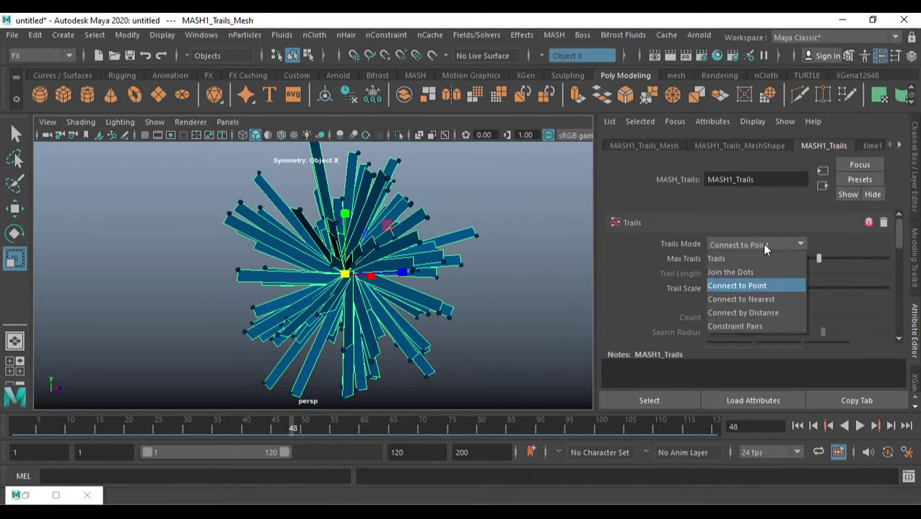
click(753, 299)
alt+drag(530, 272, 400, 289)
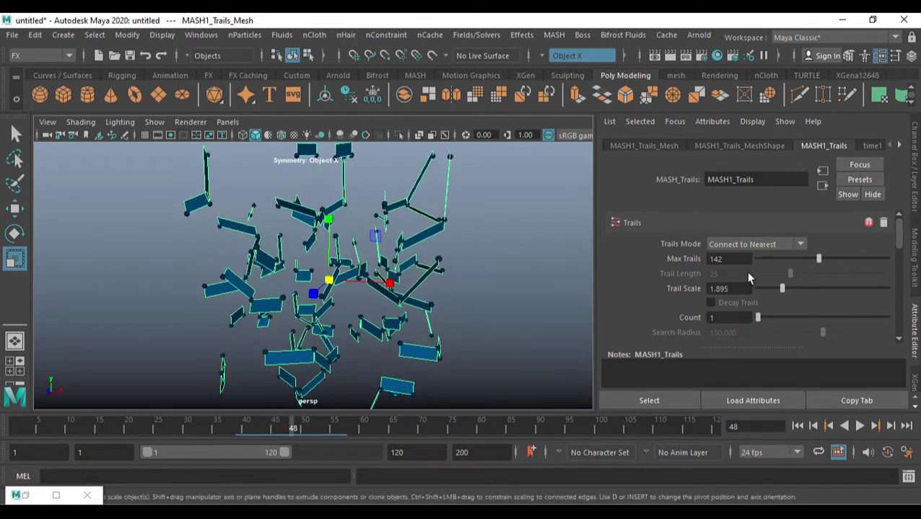
drag(783, 287, 771, 300)
alt+drag(509, 269, 360, 267)
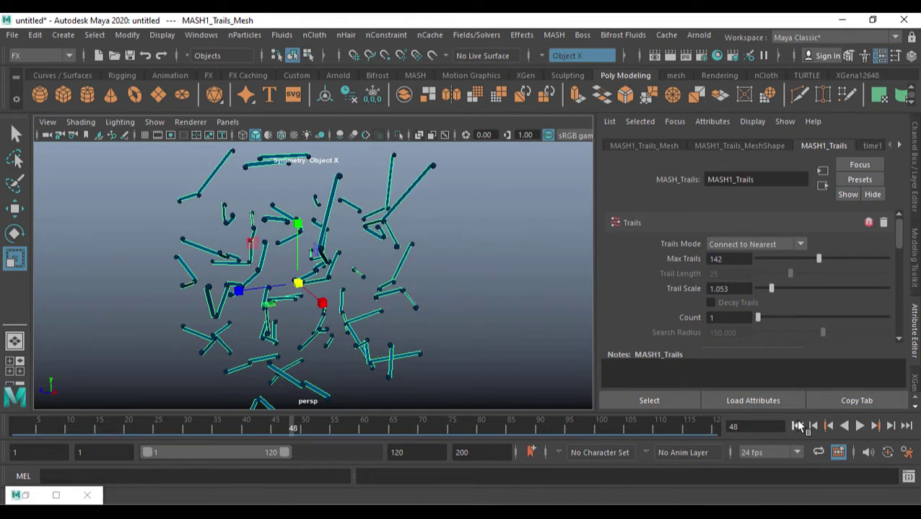
- Play the animation from the first frame to examine how the nearest spheres connect
click(797, 425)
click(858, 426)
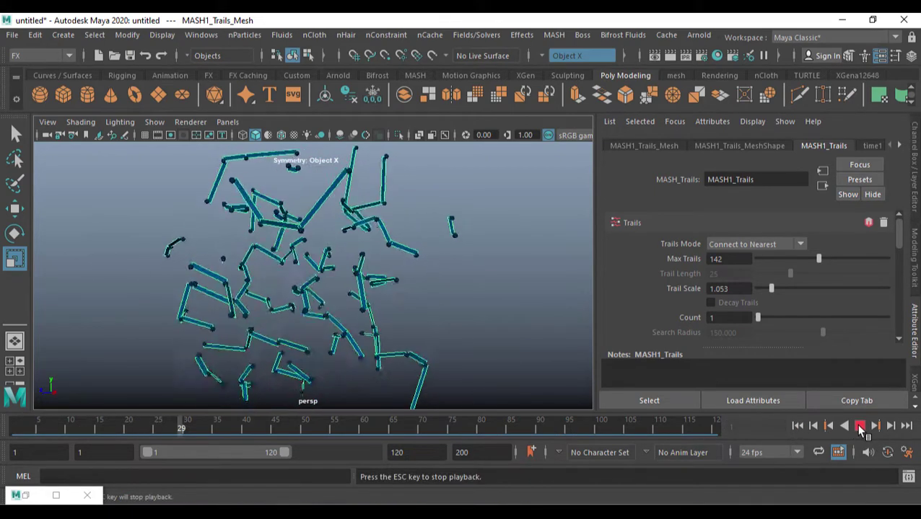
click(857, 426)
- Set the grid distances of MASH1_Distribute to 0.632 in X, 1.263 in Y and 2.053 in Z
click(898, 145)
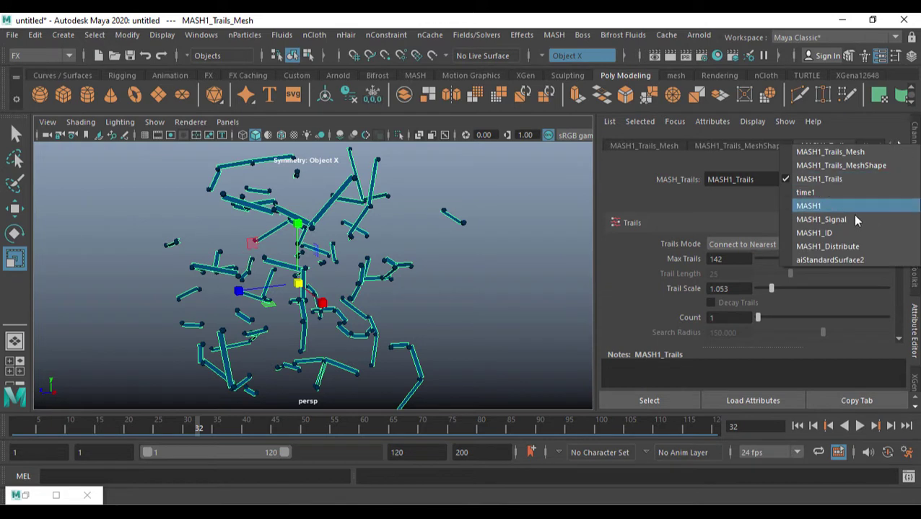
click(842, 245)
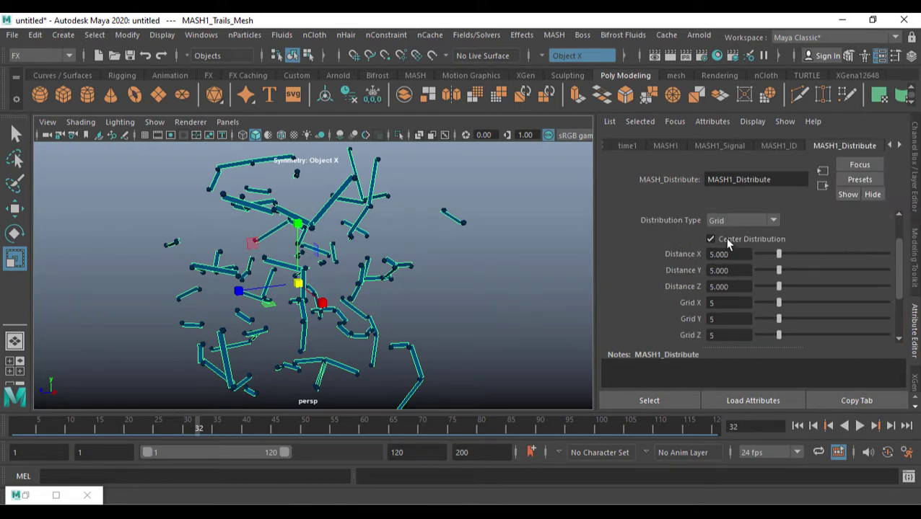
scroll(786, 282, down, 2)
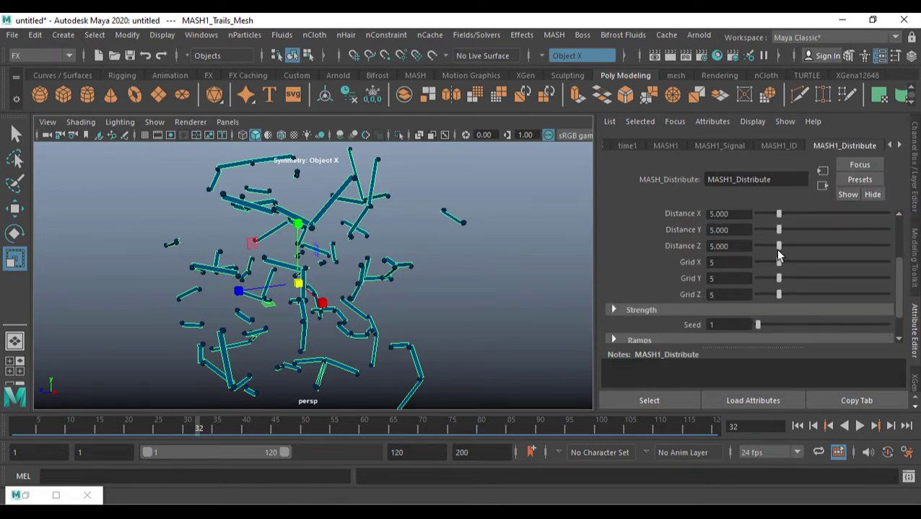
drag(779, 248, 759, 215)
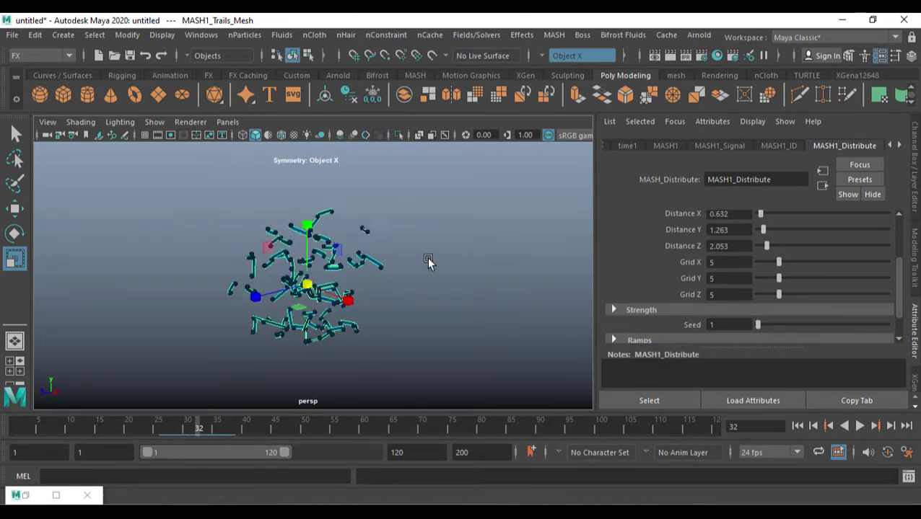
scroll(447, 271, up, 3)
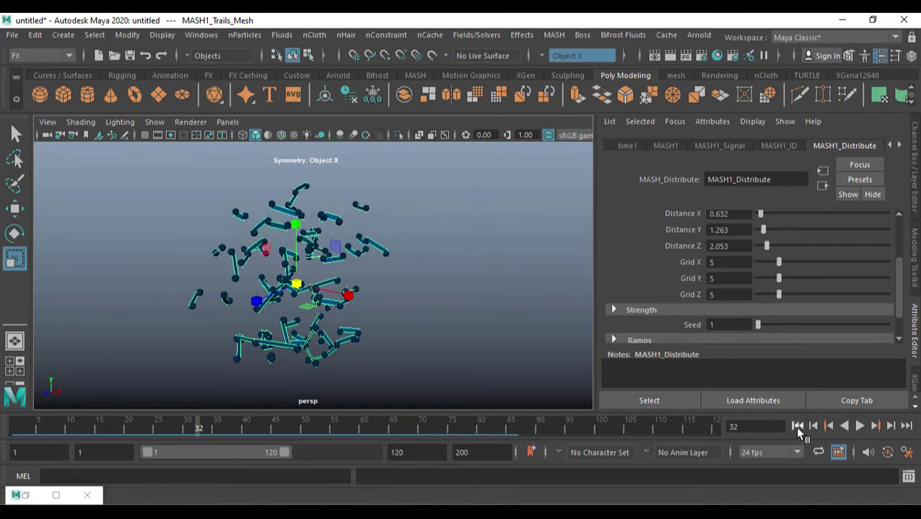
- Play the animation from the first frame to examine the trails in the more compact grid
click(797, 426)
click(859, 426)
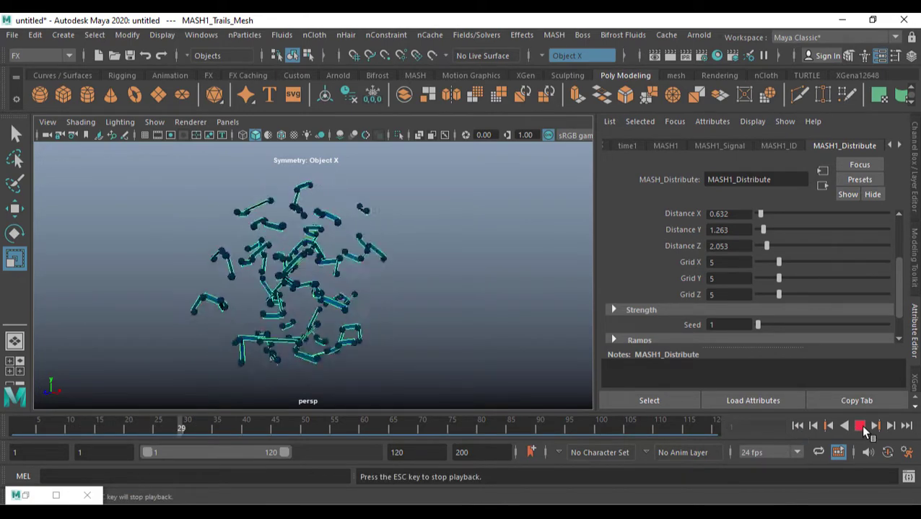
key(Escape)
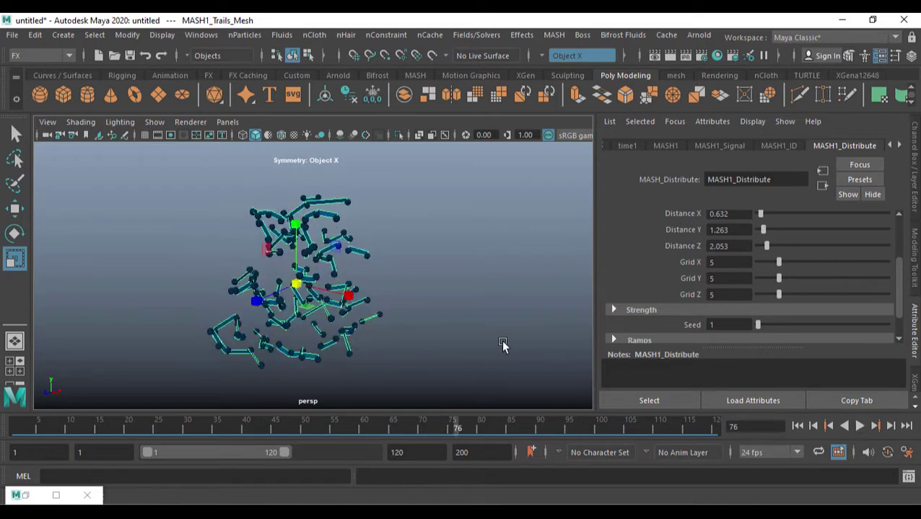
- Examine the connected spheres up close from another angle and clear the selection
alt+drag(503, 344, 451, 323)
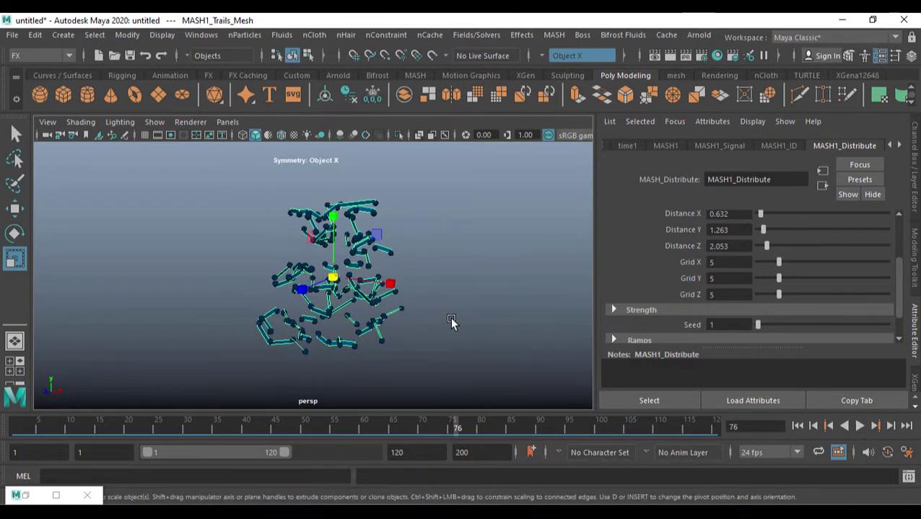
scroll(451, 322, up, 3)
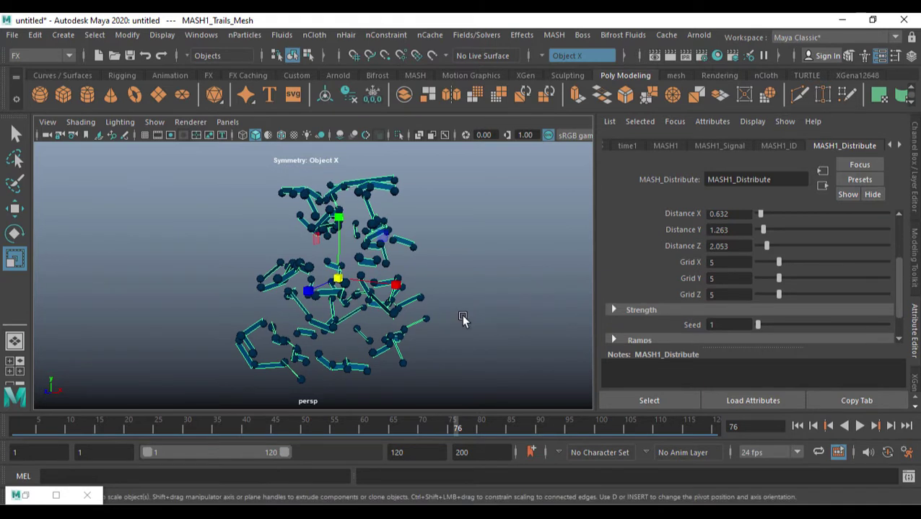
click(462, 320)
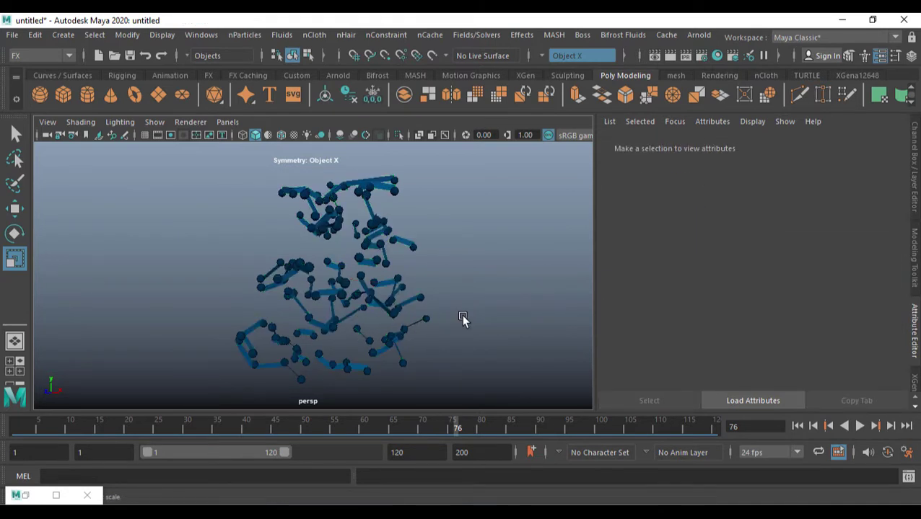